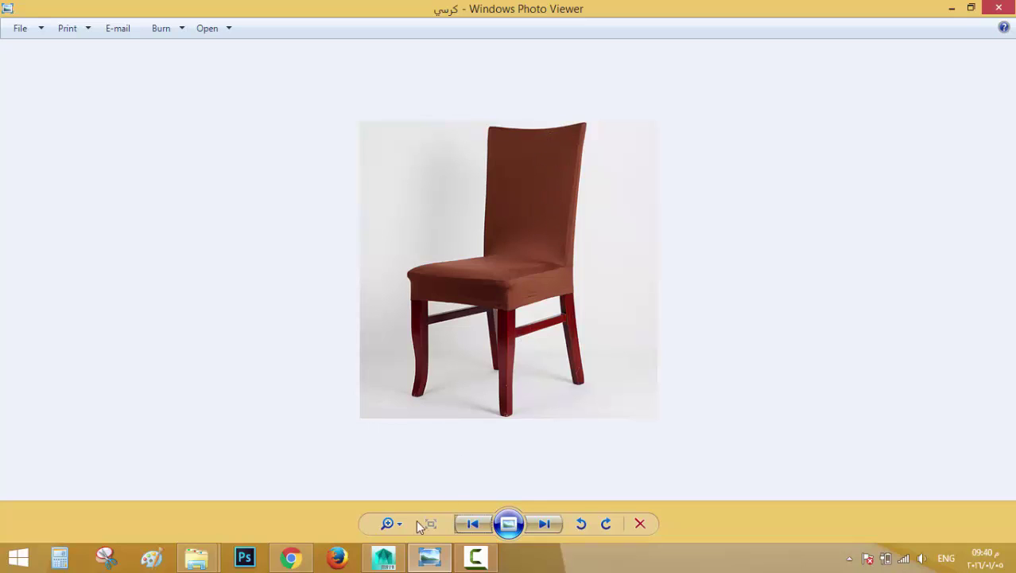
# Step: Switch to Maya and model a thin rectangular polygon cube near the grid's origin, drawing its base in the top view
pyautogui.click(384, 557)
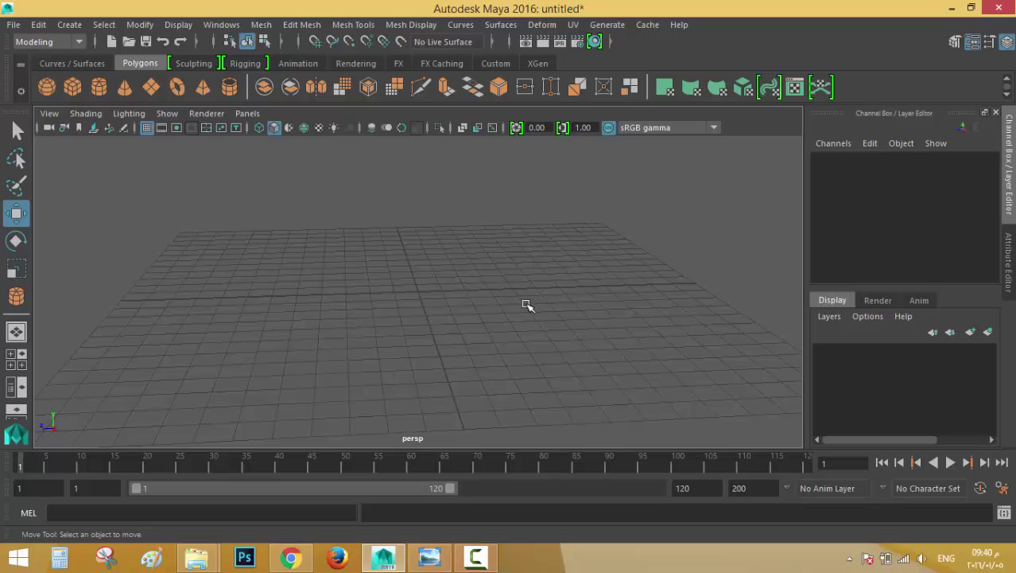
pyautogui.press('space')
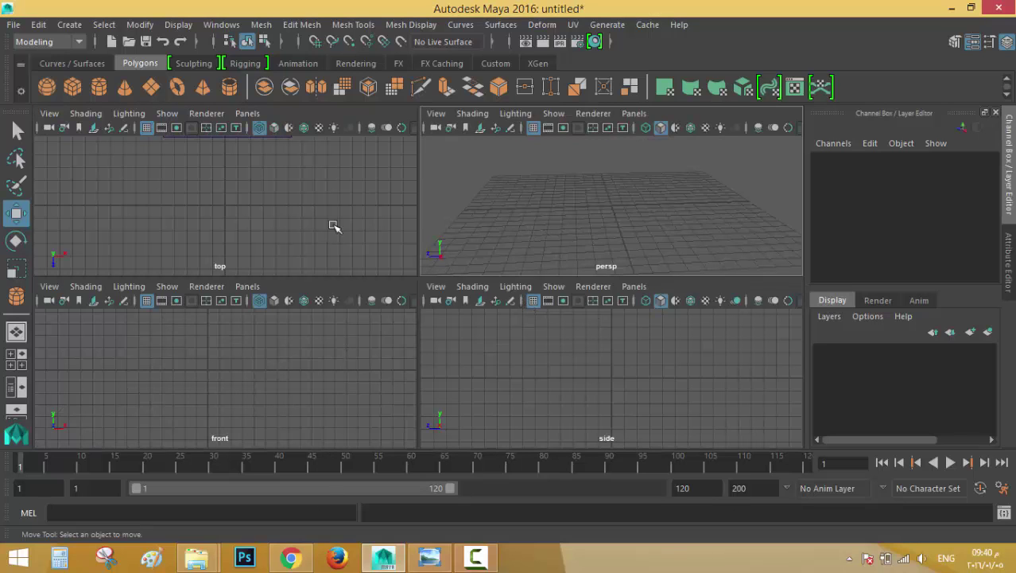
pyautogui.click(237, 231)
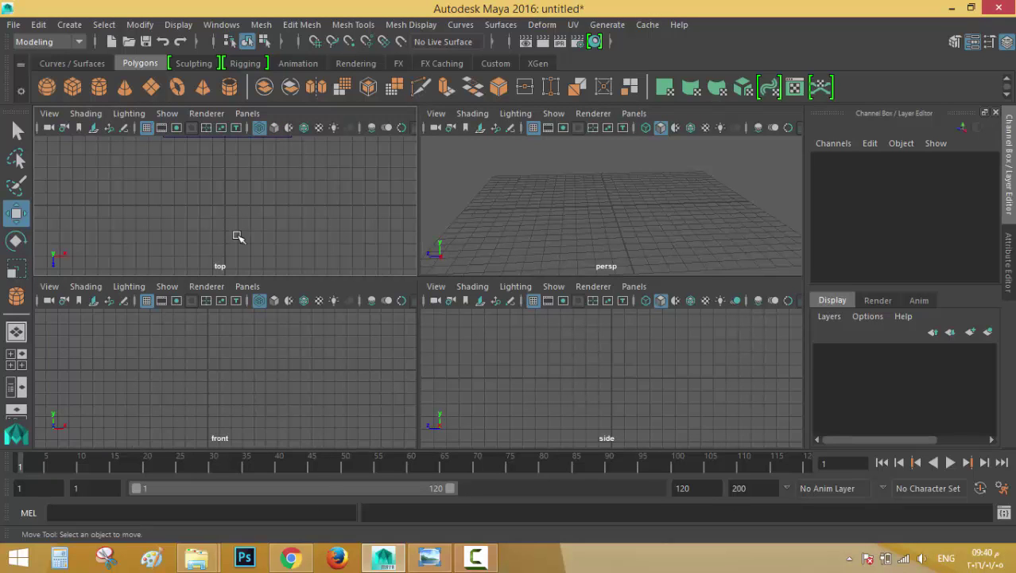
pyautogui.click(72, 89)
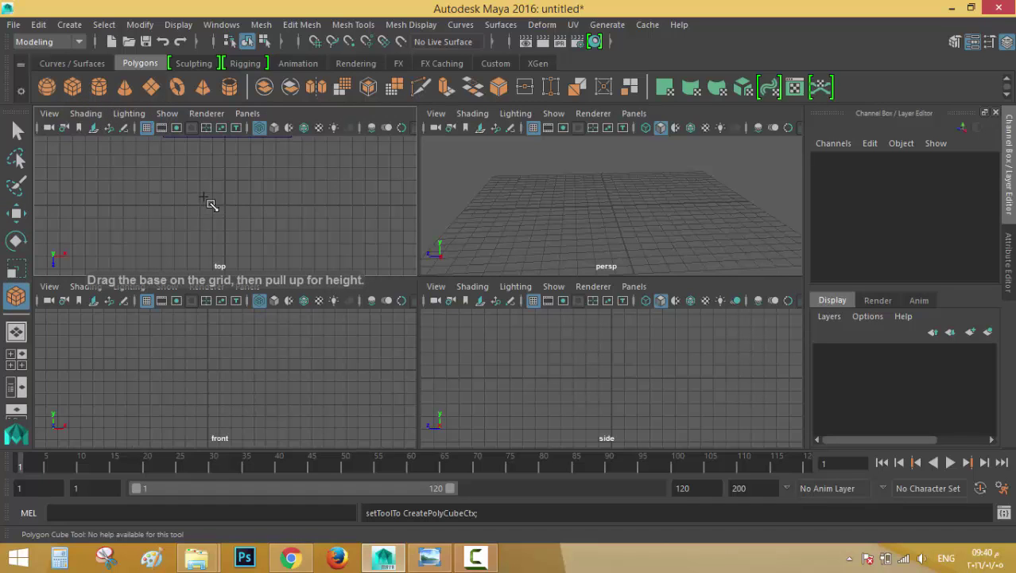
pyautogui.moveTo(199, 194); pyautogui.dragTo(239, 219)
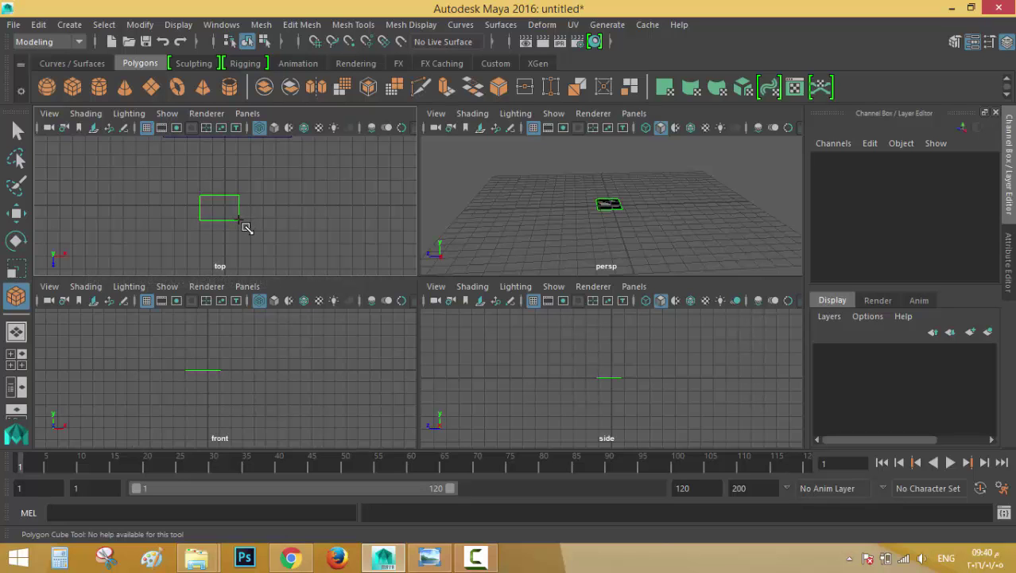
pyautogui.keyDown('alt'); pyautogui.moveTo(631, 186); pyautogui.dragTo(552, 220); pyautogui.keyUp('alt')
pyautogui.keyDown('alt'); pyautogui.moveTo(551, 220); pyautogui.dragTo(607, 221, button='right'); pyautogui.keyUp('alt')
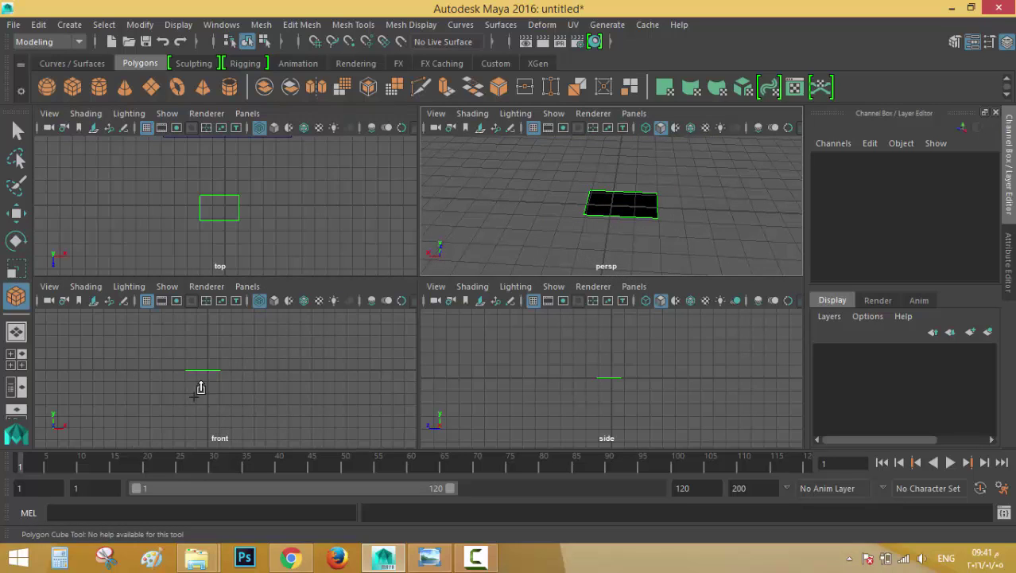
pyautogui.moveTo(197, 385)
pyautogui.keyDown('alt'); pyautogui.mouseDown(button='right')
pyautogui.moveTo(289, 396)
pyautogui.moveTo(266, 347)
pyautogui.mouseUp(button='right'); pyautogui.keyUp('alt')
pyautogui.moveTo(227, 355); pyautogui.dragTo(228, 354)
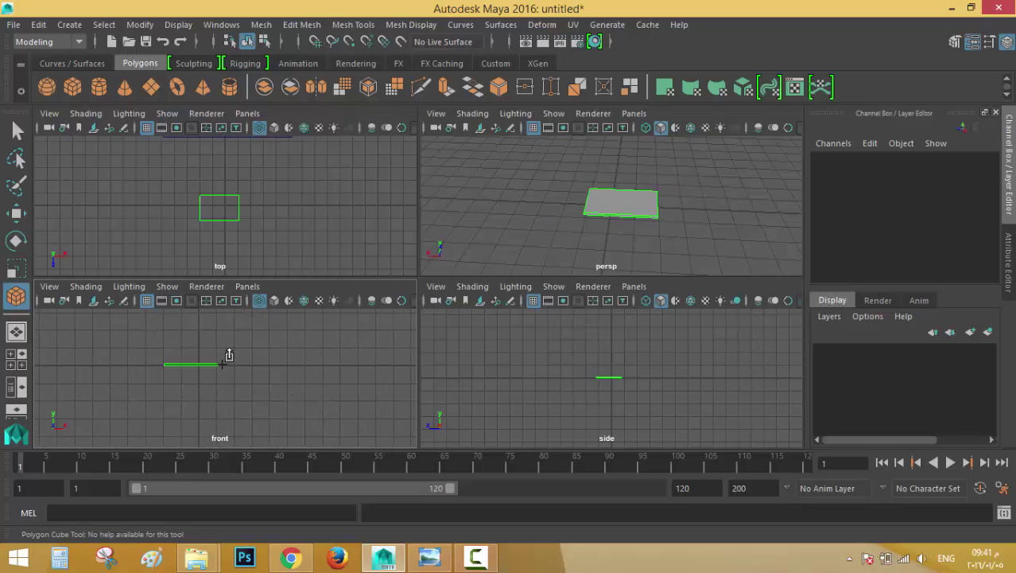
pyautogui.keyDown('alt'); pyautogui.moveTo(495, 254); pyautogui.dragTo(540, 250); pyautogui.keyUp('alt')
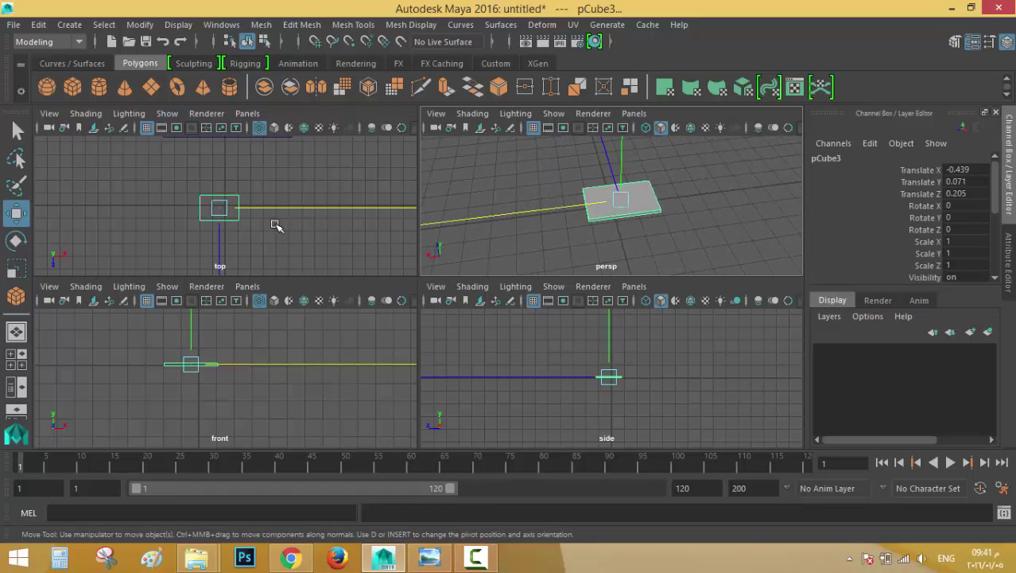
# Step: Narrow the slab along X to a scale of about 0.664 and shift it to about X -0.75
pyautogui.click(15, 267)
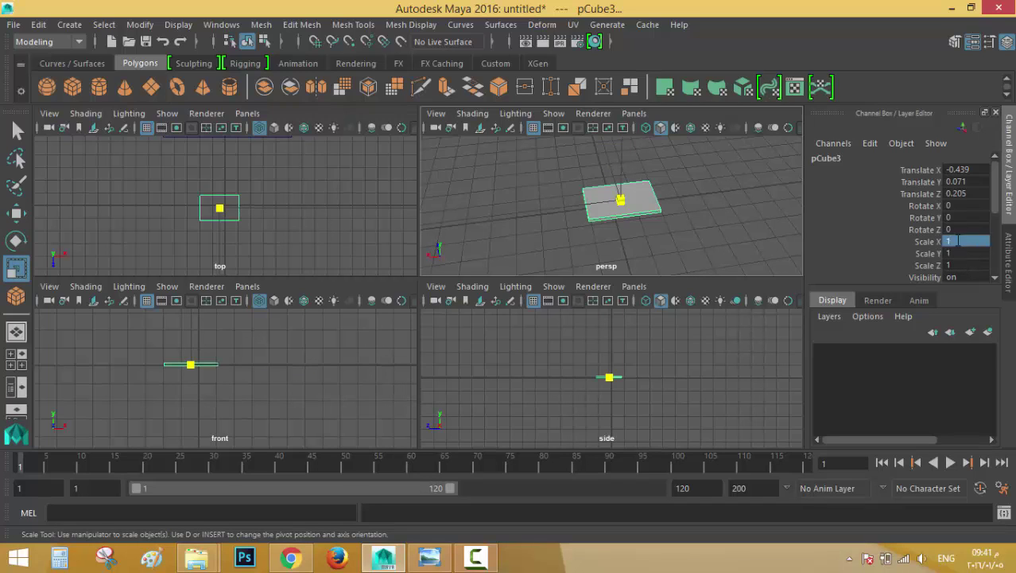
pyautogui.click(926, 242)
pyautogui.moveTo(674, 233)
pyautogui.mouseDown(button='middle')
pyautogui.moveTo(649, 229)
pyautogui.moveTo(770, 216)
pyautogui.moveTo(642, 220)
pyautogui.moveTo(630, 229)
pyautogui.moveTo(710, 221)
pyautogui.moveTo(657, 225)
pyautogui.mouseUp(button='middle')
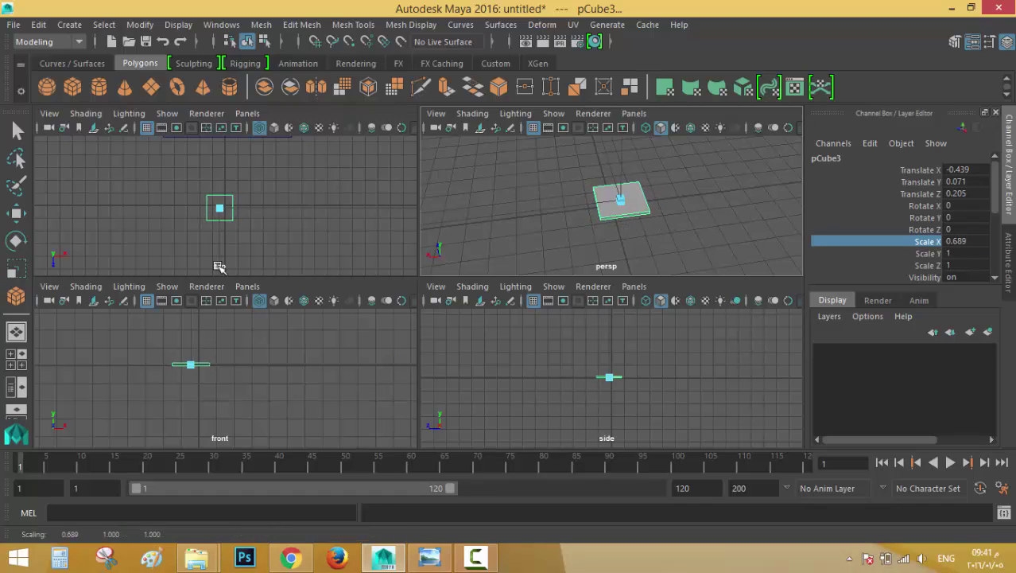
pyautogui.press('w')
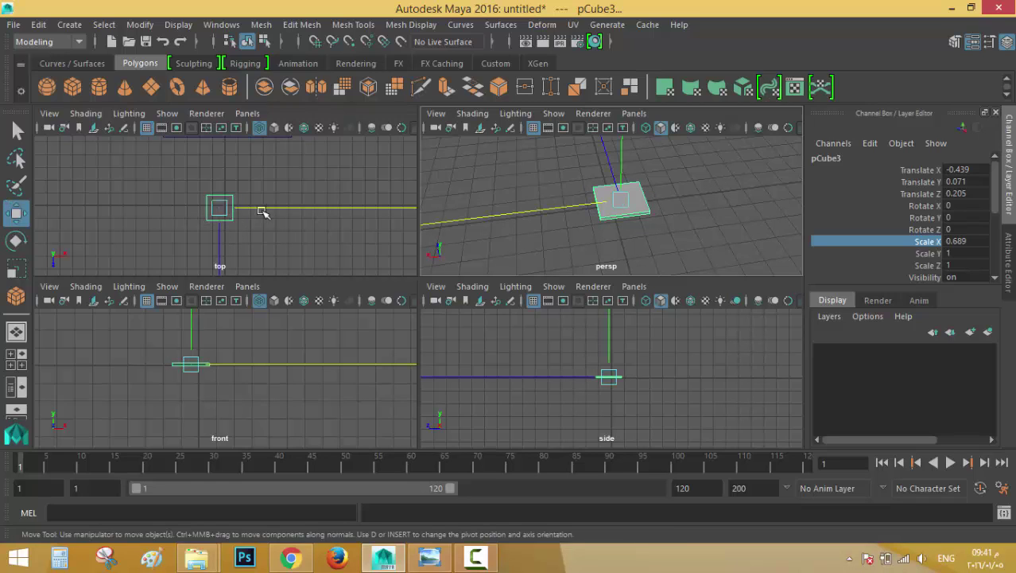
pyautogui.moveTo(264, 208); pyautogui.dragTo(263, 208)
pyautogui.moveTo(687, 237); pyautogui.dragTo(445, 219, button='middle')
pyautogui.click(831, 241)
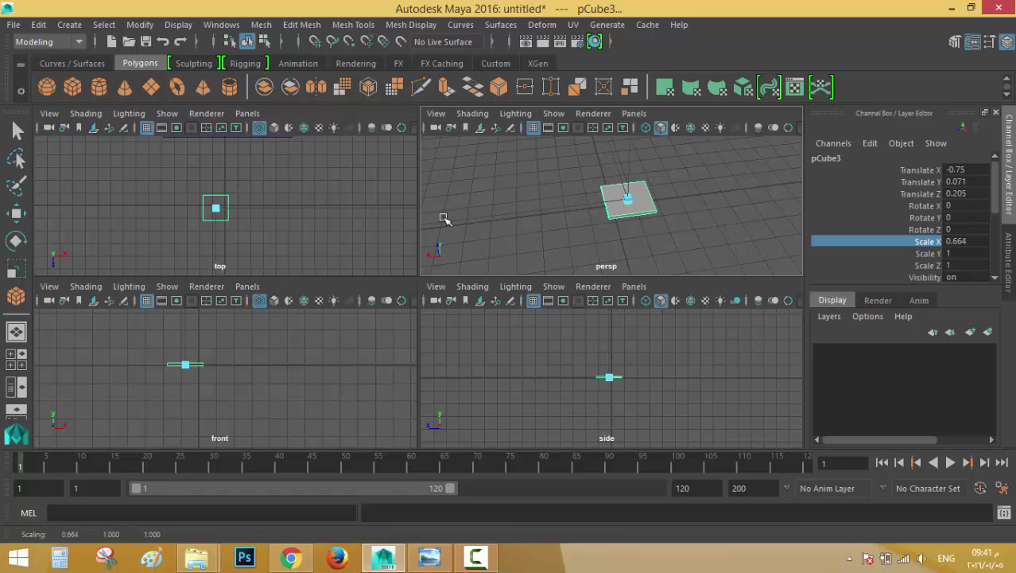
# Step: Move the slab to about X -1.043 and Z 0.088, and deselect it
pyautogui.click(16, 212)
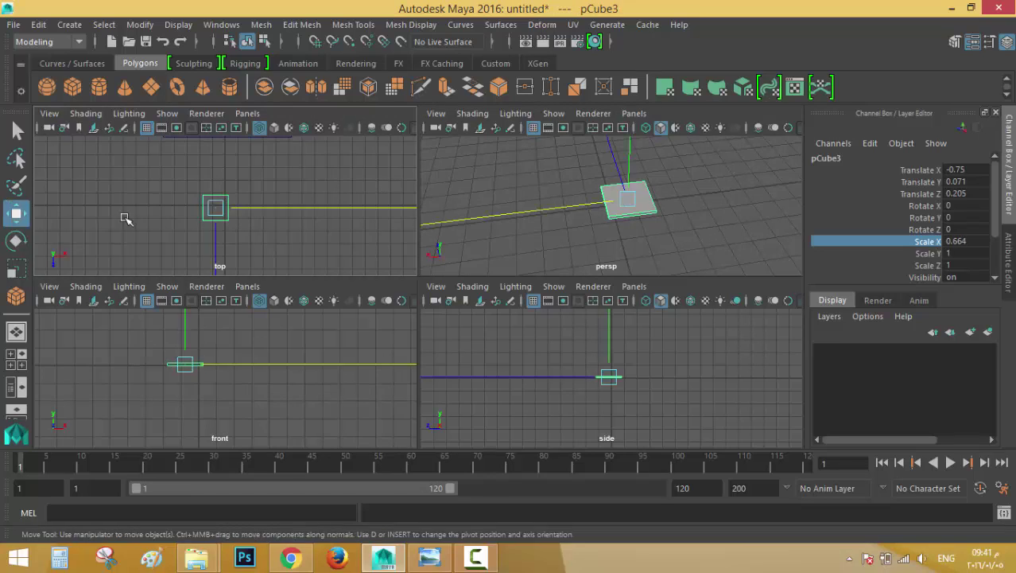
pyautogui.moveTo(252, 210); pyautogui.dragTo(249, 210)
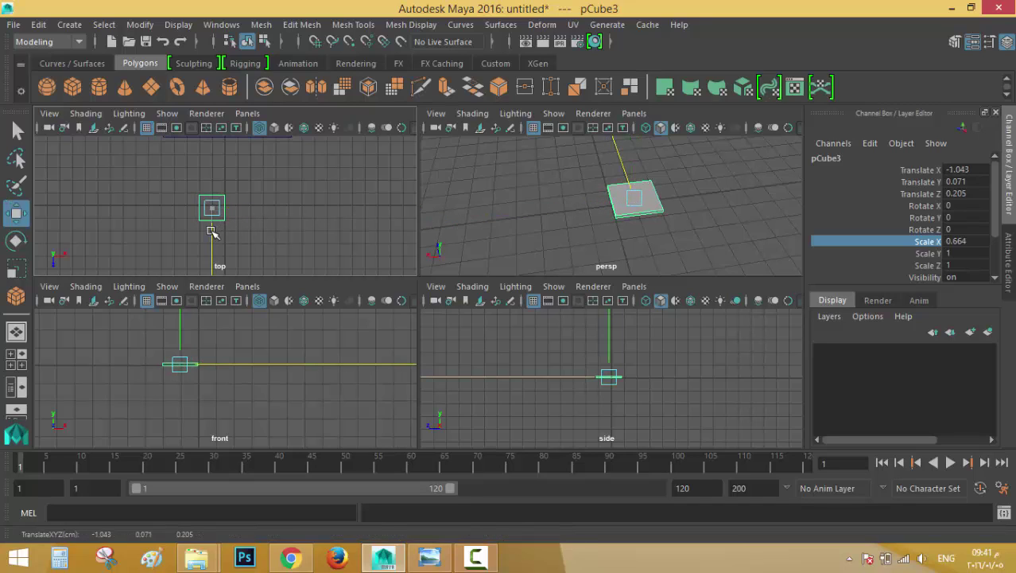
pyautogui.moveTo(213, 233); pyautogui.dragTo(214, 227)
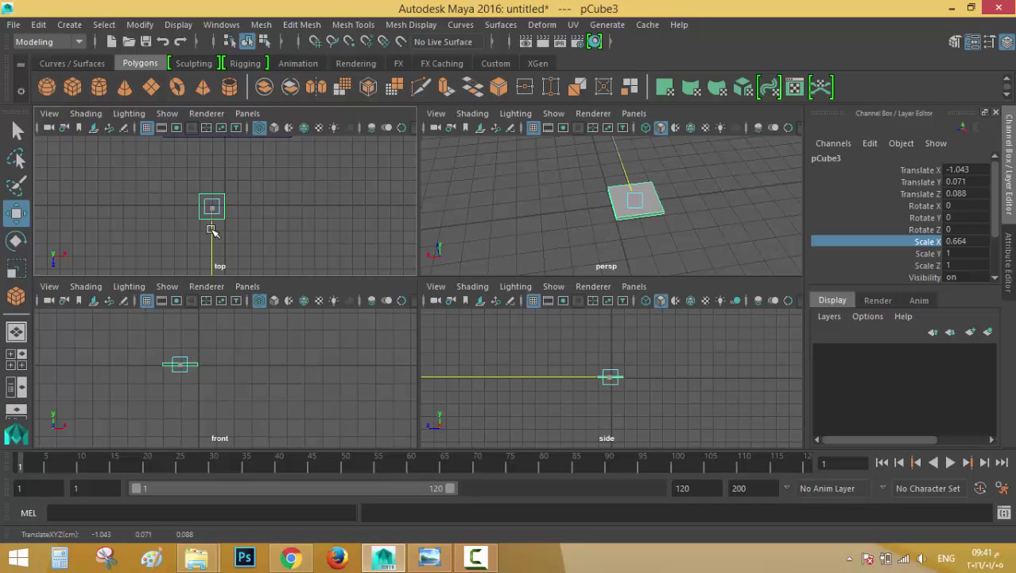
pyautogui.click(575, 244)
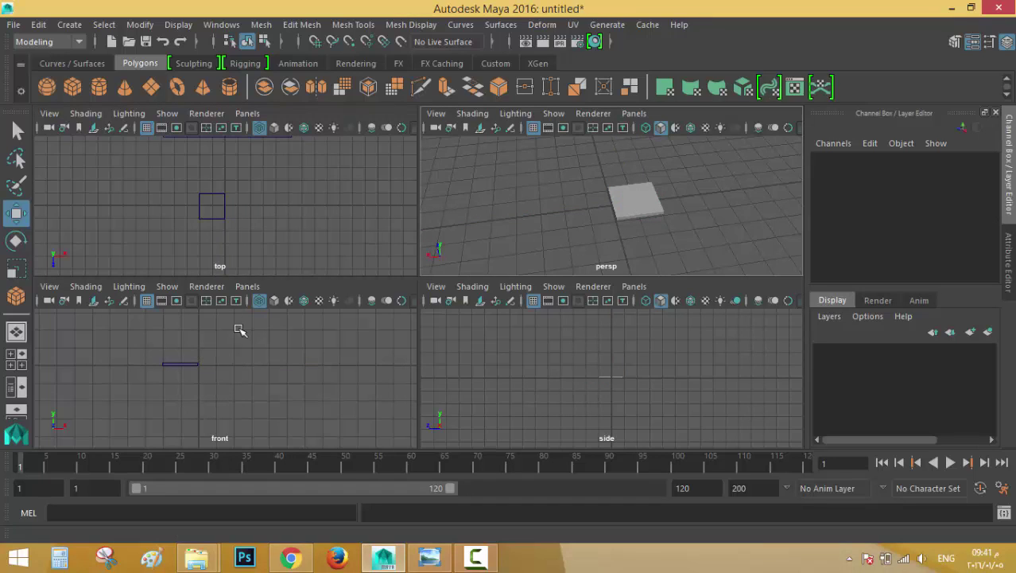
# Step: Duplicate the seat slab in place
pyautogui.click(212, 204)
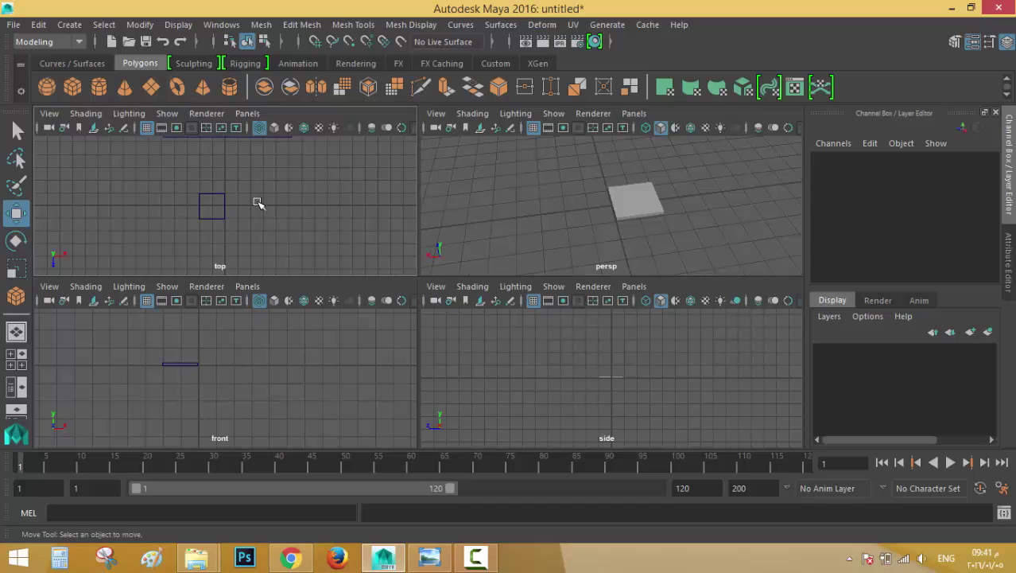
pyautogui.click(212, 207)
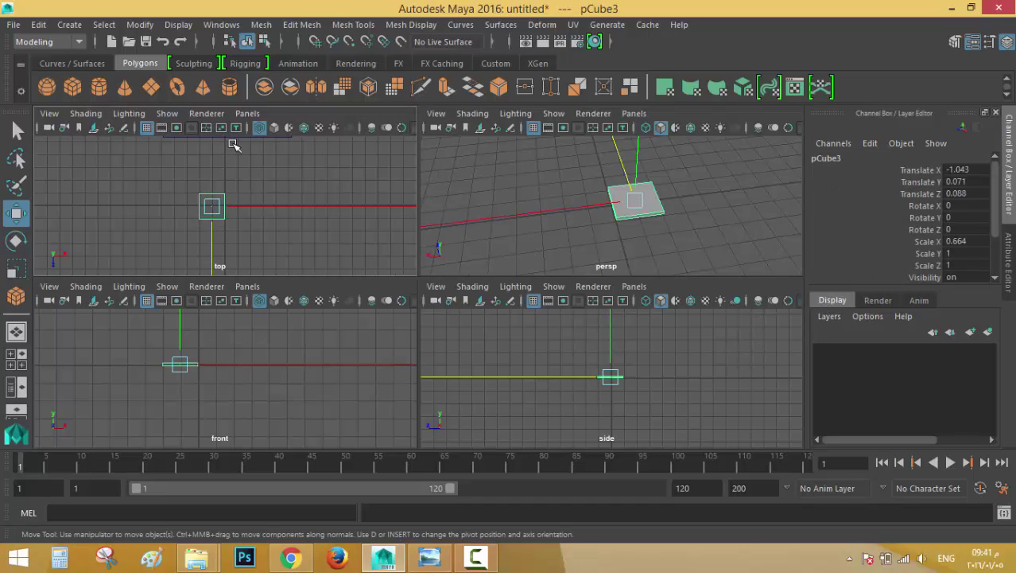
pyautogui.hotkey('ctrl', 'd')
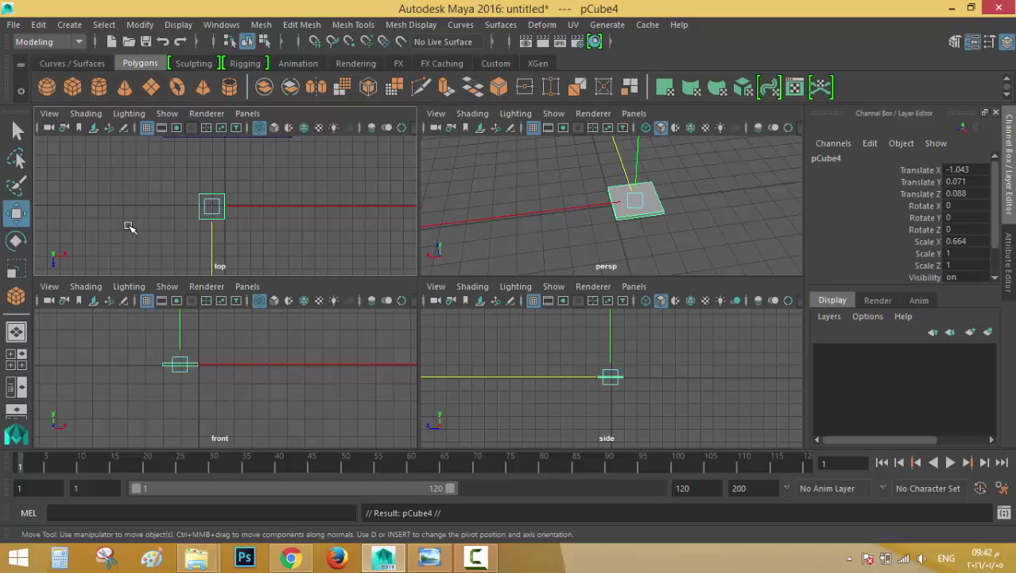
pyautogui.click(16, 240)
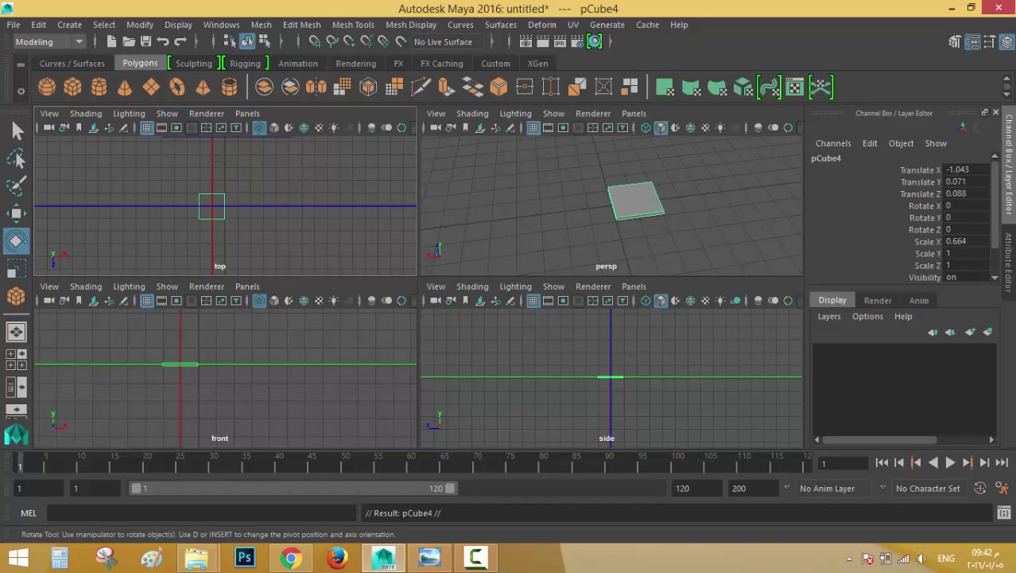
pyautogui.doubleClick(962, 265)
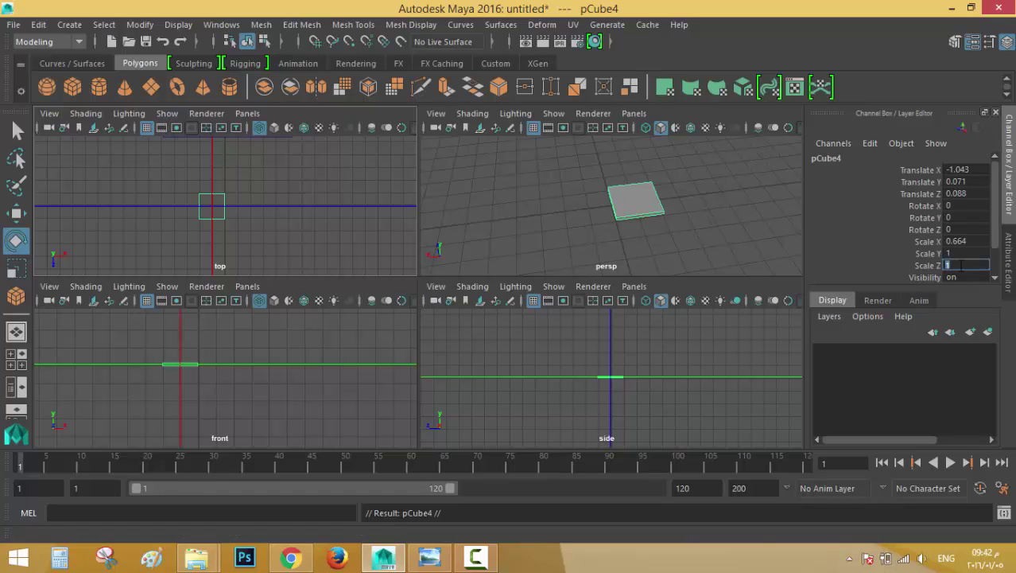
pyautogui.press('Return')
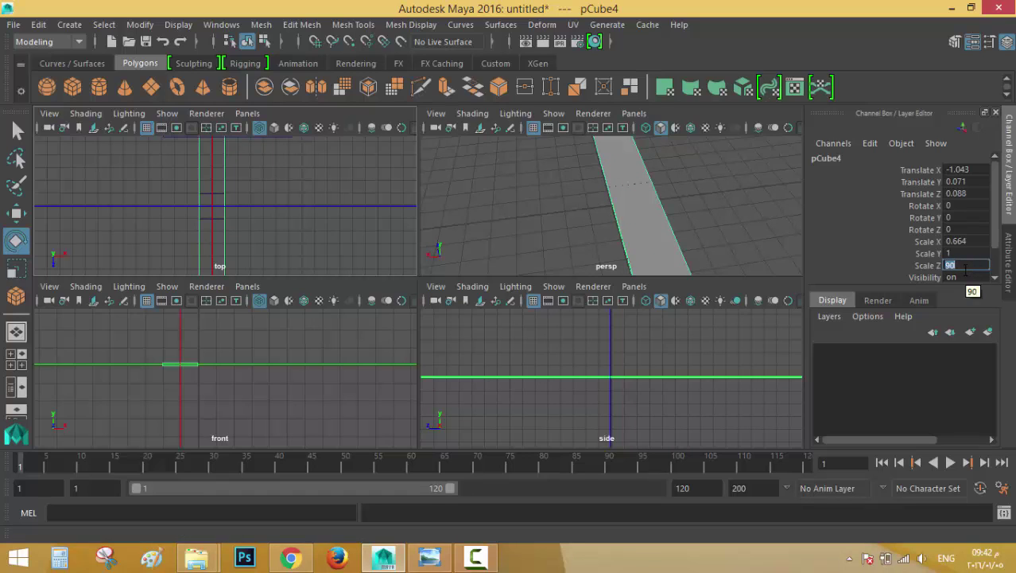
pyautogui.write('1')
pyautogui.press('Return')
# Step: Stand the duplicated slab upright by setting its Z rotation to 90
pyautogui.scroll(-1, 962, 265)
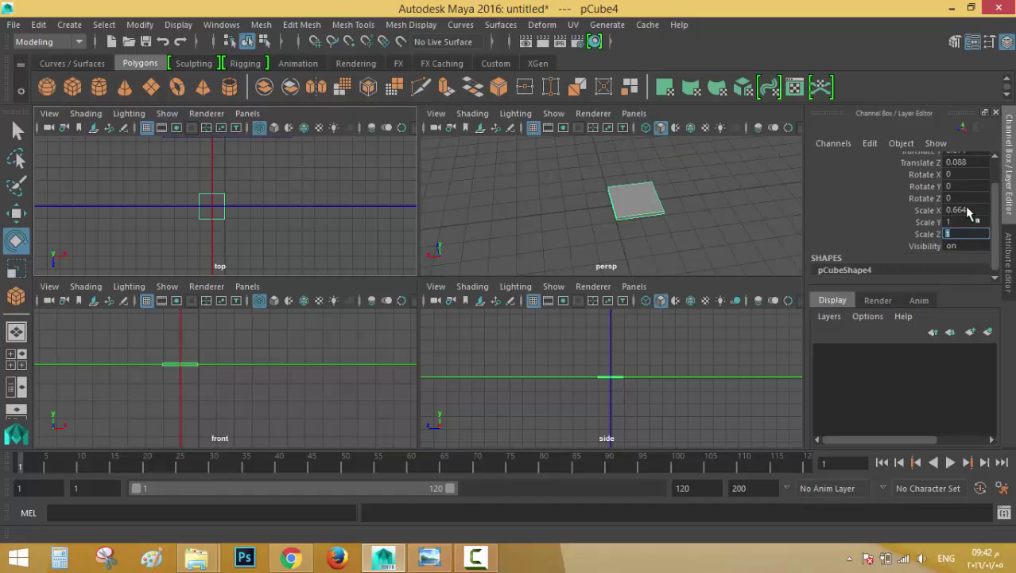
pyautogui.click(952, 198)
pyautogui.write('90')
pyautogui.press('Return')
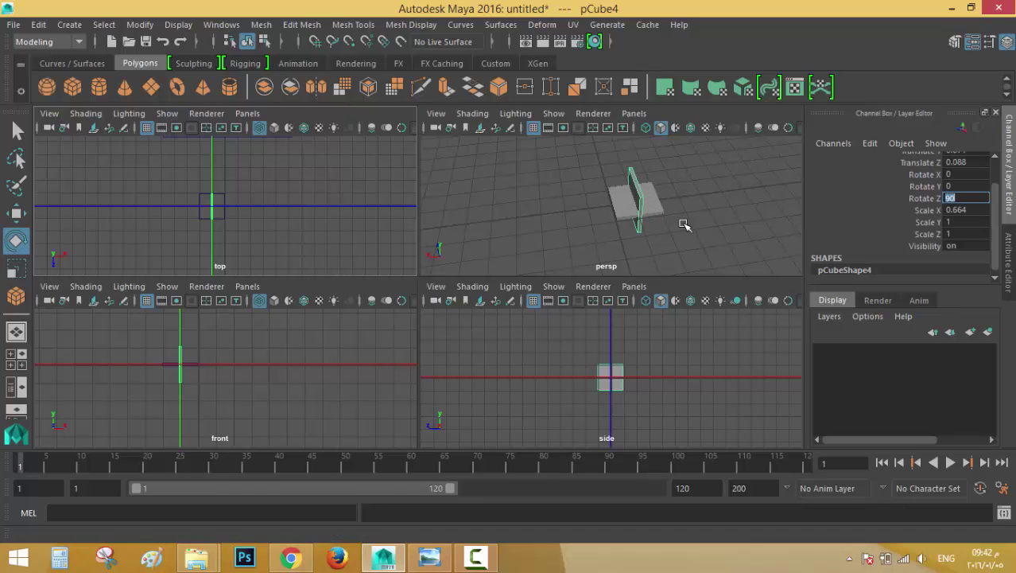
# Step: Slide the upright panel along X to the seat slab's back edge, at about X -2.162
pyautogui.click(16, 212)
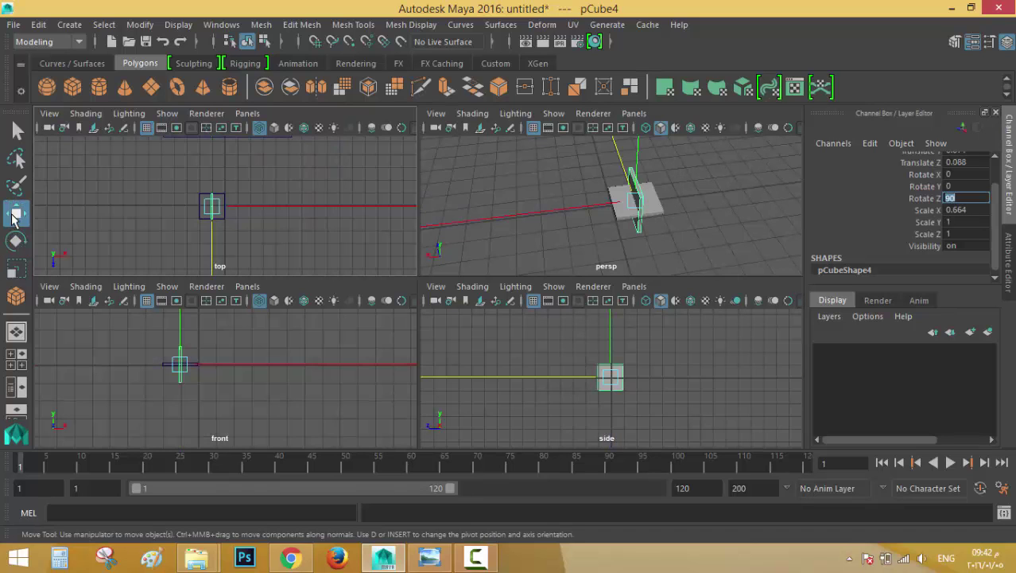
pyautogui.moveTo(465, 224); pyautogui.dragTo(530, 229)
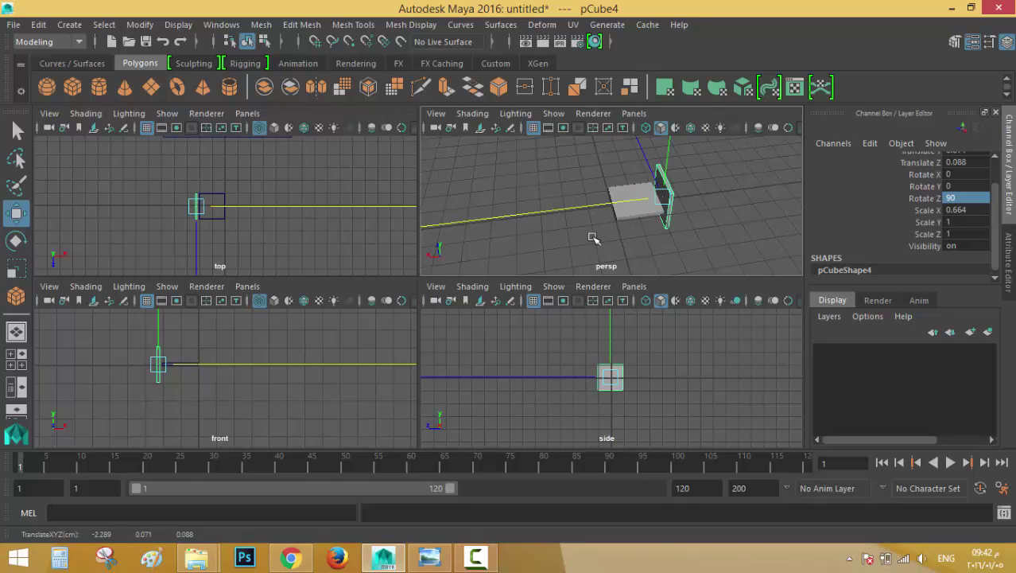
pyautogui.scroll(3, 597, 237)
pyautogui.keyDown('alt'); pyautogui.moveTo(668, 241); pyautogui.dragTo(472, 274); pyautogui.keyUp('alt')
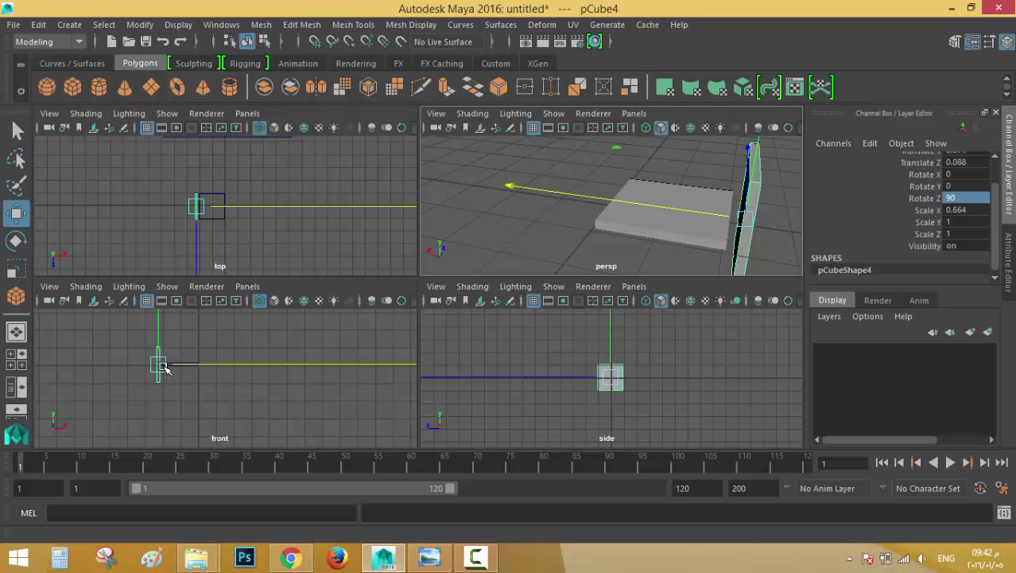
pyautogui.moveTo(211, 364); pyautogui.dragTo(222, 362)
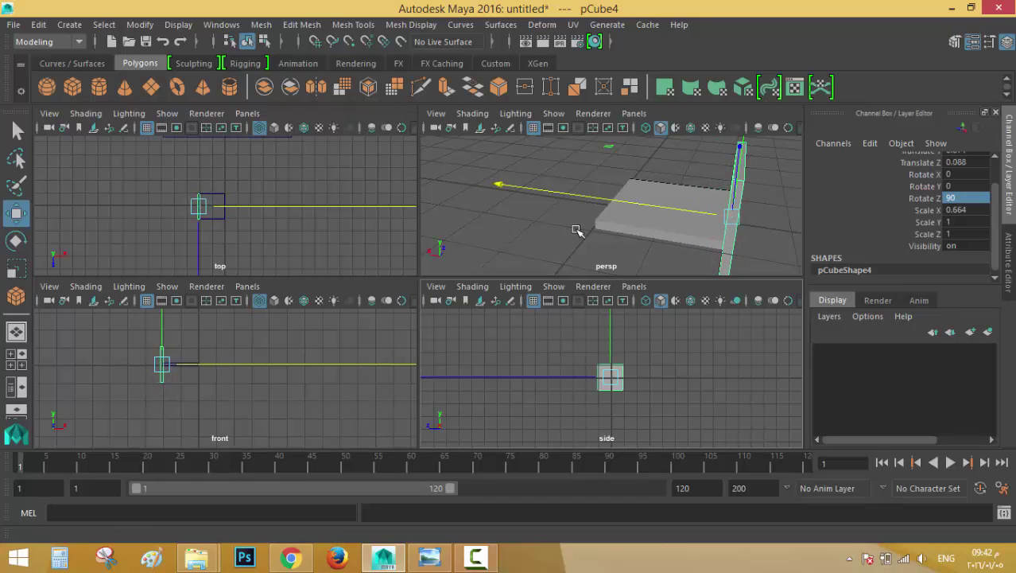
pyautogui.moveTo(576, 227)
pyautogui.keyDown('alt'); pyautogui.mouseDown()
pyautogui.moveTo(612, 222)
pyautogui.moveTo(562, 236)
pyautogui.moveTo(594, 229)
pyautogui.moveTo(585, 229)
pyautogui.mouseUp(); pyautogui.keyUp('alt')
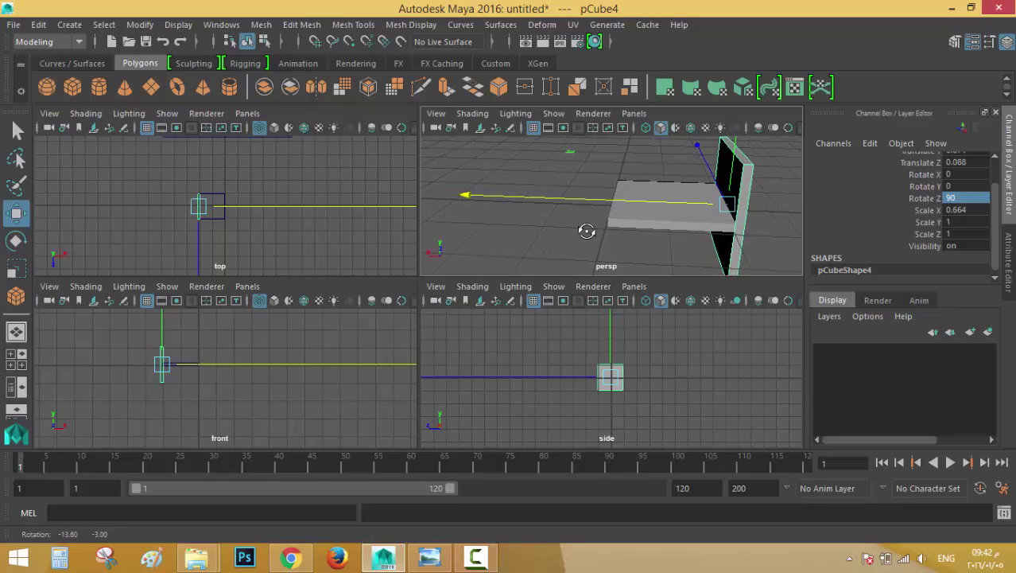
pyautogui.moveTo(249, 368); pyautogui.dragTo(247, 366)
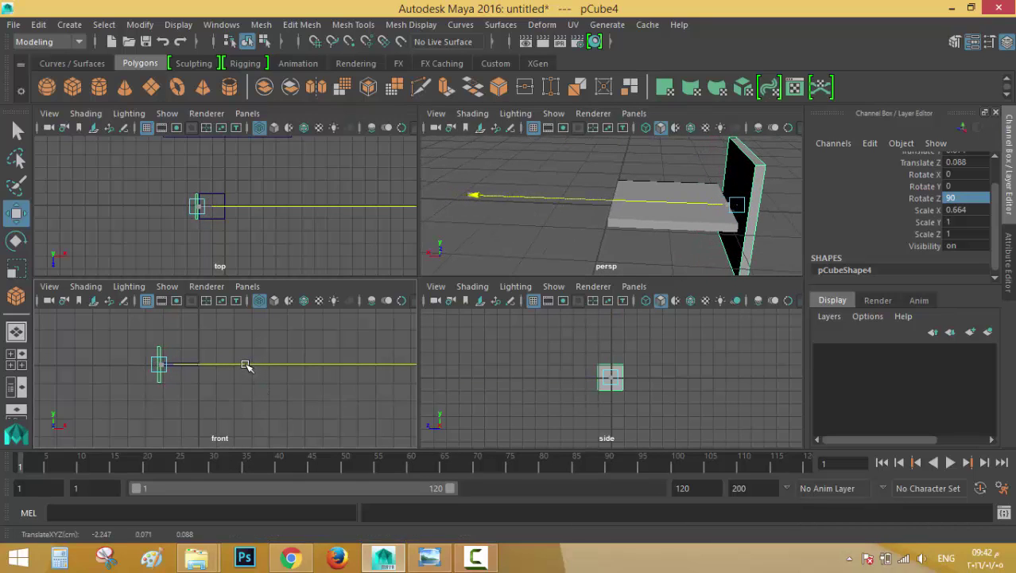
pyautogui.keyDown('alt'); pyautogui.moveTo(567, 236); pyautogui.dragTo(576, 226, button='middle'); pyautogui.keyUp('alt')
pyautogui.keyDown('alt'); pyautogui.moveTo(647, 226); pyautogui.dragTo(577, 229, button='middle'); pyautogui.keyUp('alt')
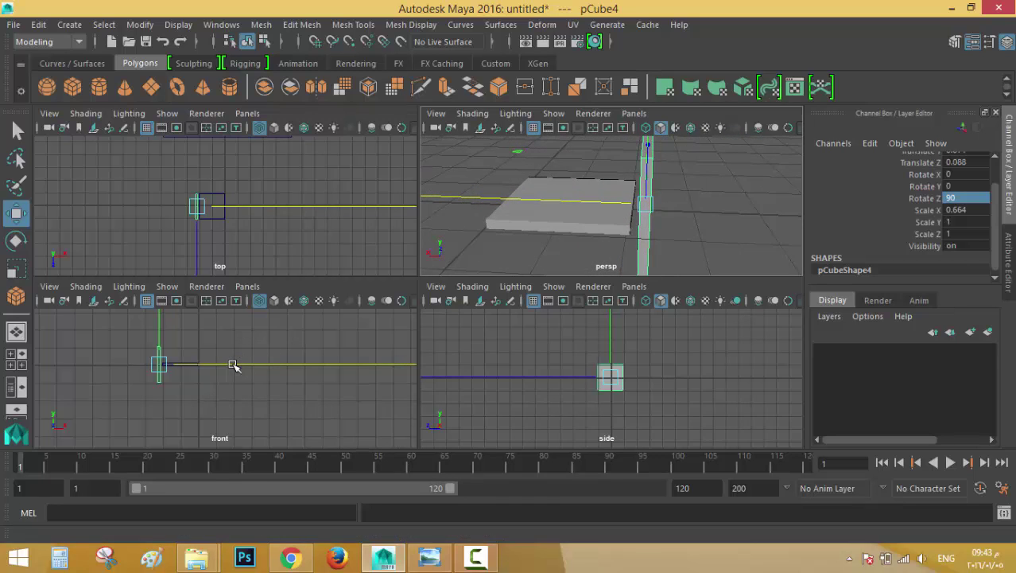
pyautogui.moveTo(233, 366); pyautogui.dragTo(236, 365)
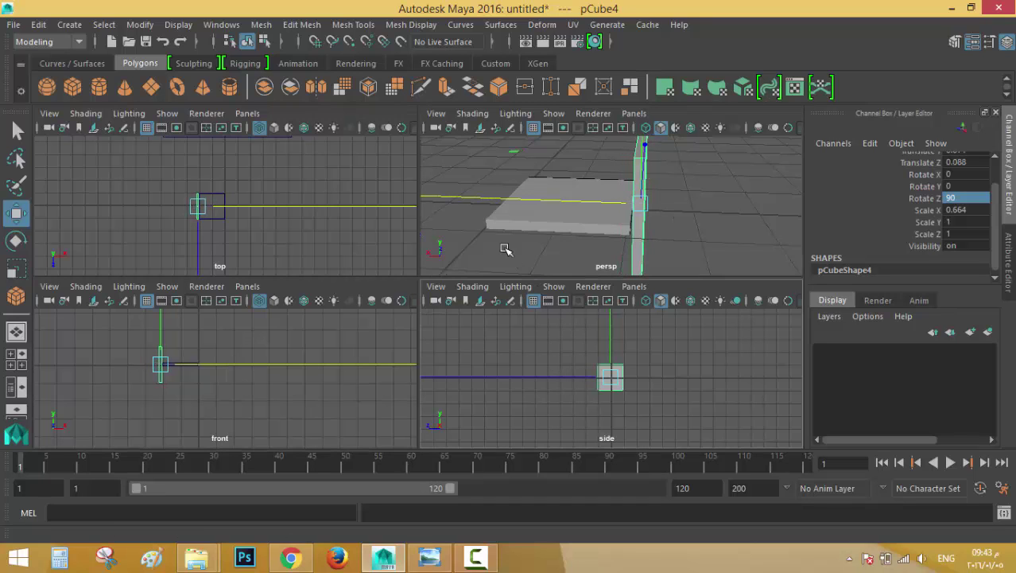
# Step: Raise the upright panel to about Y 0.955 and align it with the seat's back edge at about X -1.994
pyautogui.keyDown('alt'); pyautogui.moveTo(503, 250); pyautogui.dragTo(514, 240, button='right'); pyautogui.keyUp('alt')
pyautogui.moveTo(514, 240)
pyautogui.keyDown('alt'); pyautogui.mouseDown()
pyautogui.moveTo(513, 231)
pyautogui.moveTo(503, 237)
pyautogui.mouseUp(); pyautogui.keyUp('alt')
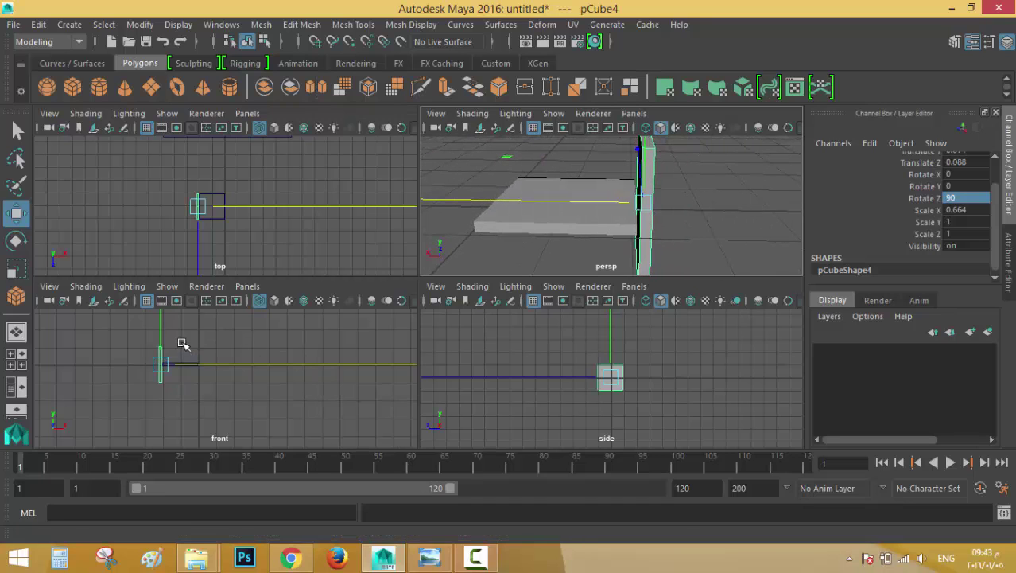
pyautogui.moveTo(163, 331); pyautogui.dragTo(167, 317)
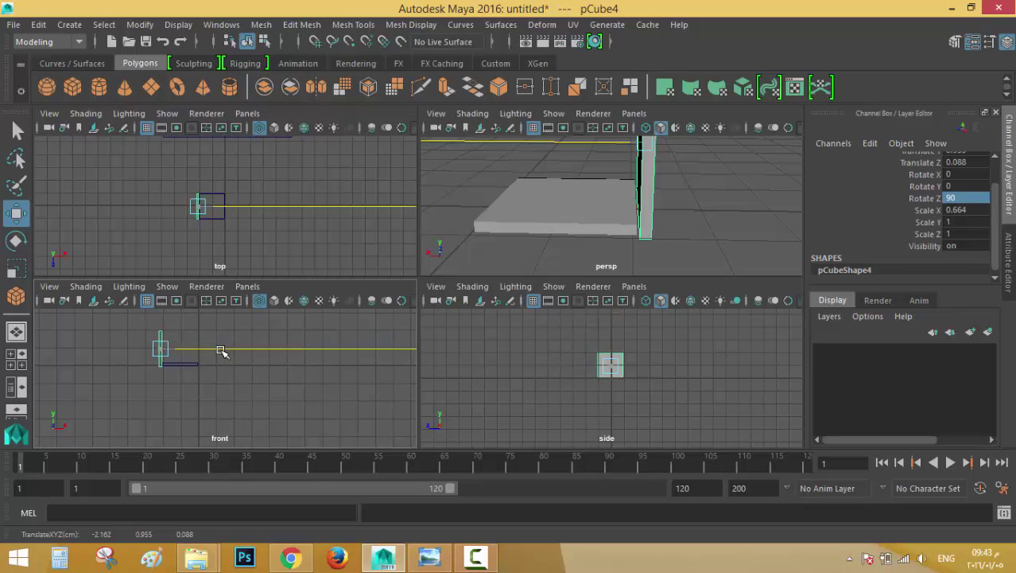
pyautogui.moveTo(221, 350); pyautogui.dragTo(223, 350)
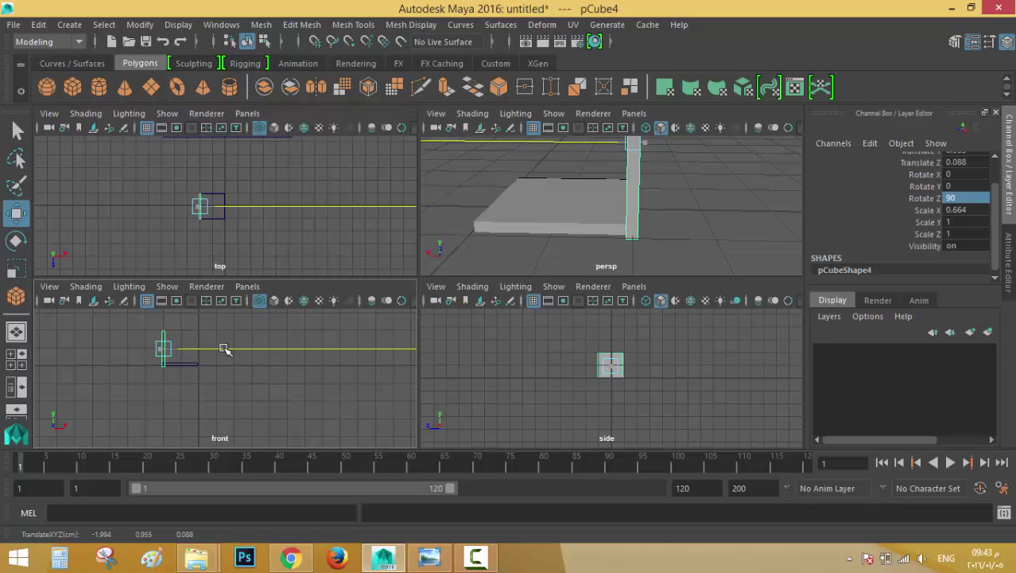
# Step: Raise the upright backrest panel along Y to about 1.039 so its lower edge lines up with the seat slab
pyautogui.keyDown('alt'); pyautogui.moveTo(669, 234); pyautogui.dragTo(629, 234); pyautogui.keyUp('alt')
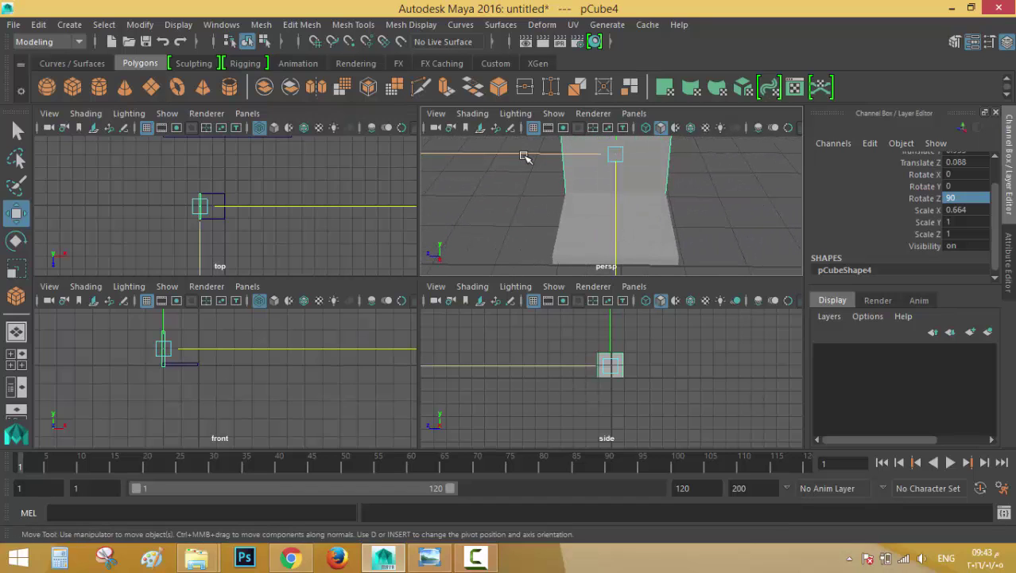
pyautogui.moveTo(527, 159); pyautogui.dragTo(585, 216)
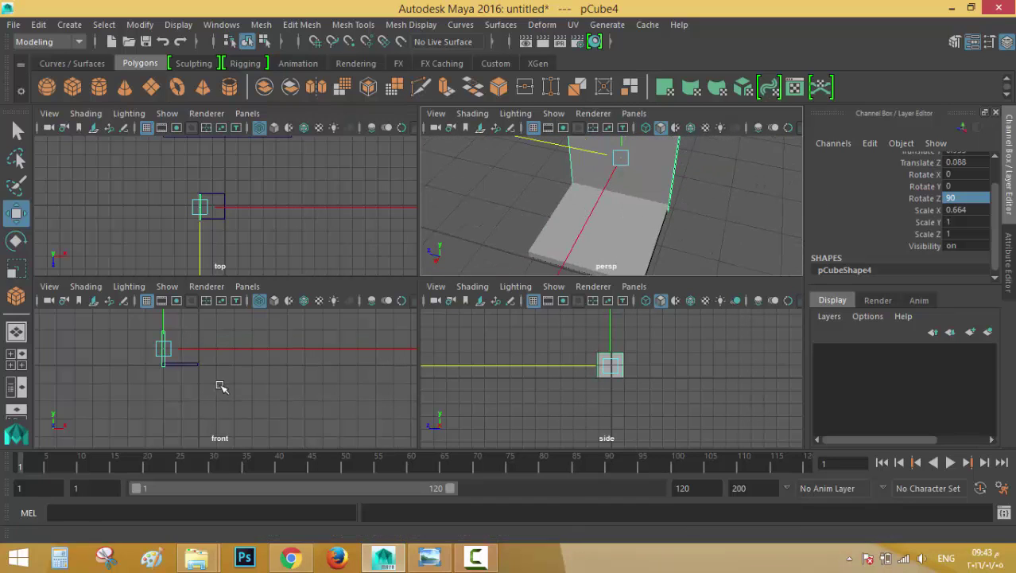
pyautogui.keyDown('alt'); pyautogui.moveTo(656, 240); pyautogui.dragTo(609, 181); pyautogui.keyUp('alt')
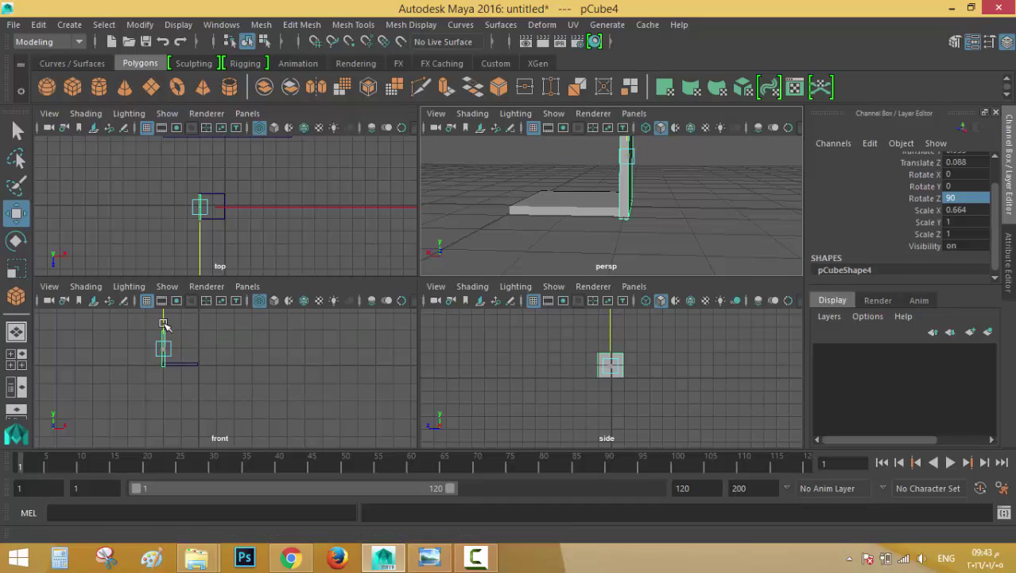
pyautogui.click(164, 323)
pyautogui.moveTo(164, 323); pyautogui.dragTo(164, 321)
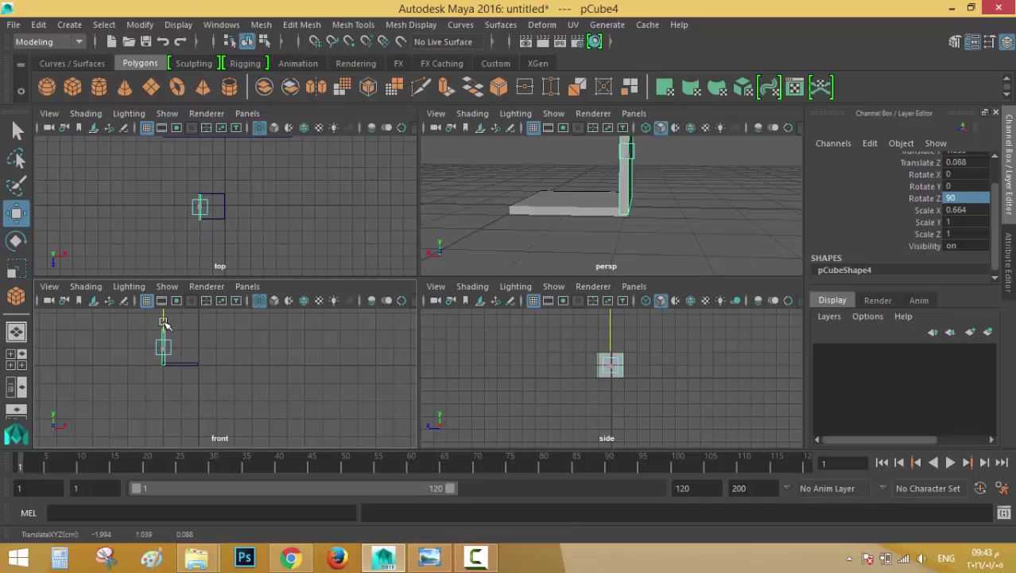
pyautogui.keyDown('alt'); pyautogui.moveTo(602, 229); pyautogui.dragTo(607, 199); pyautogui.keyUp('alt')
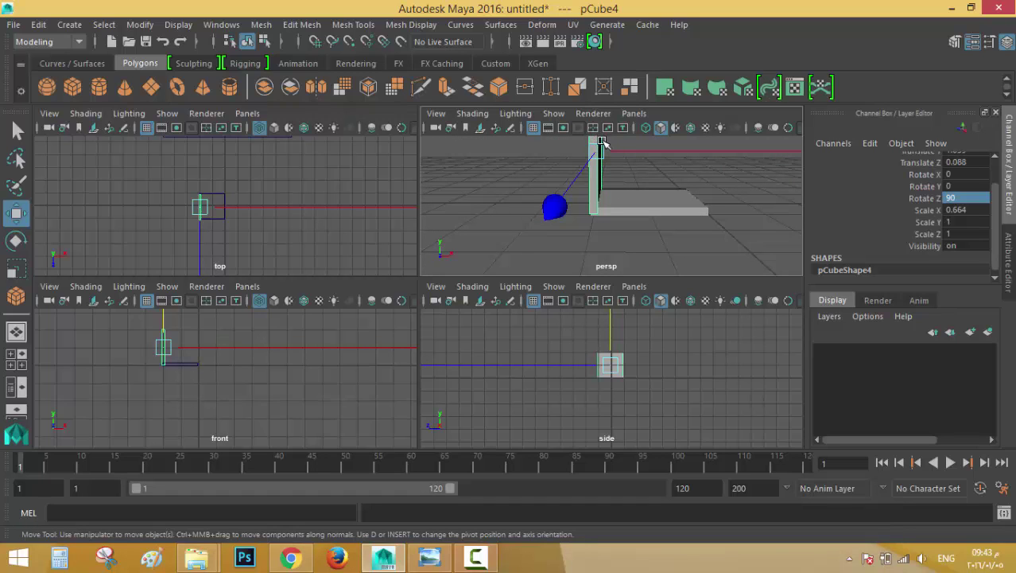
pyautogui.click(602, 144)
pyautogui.click(596, 159)
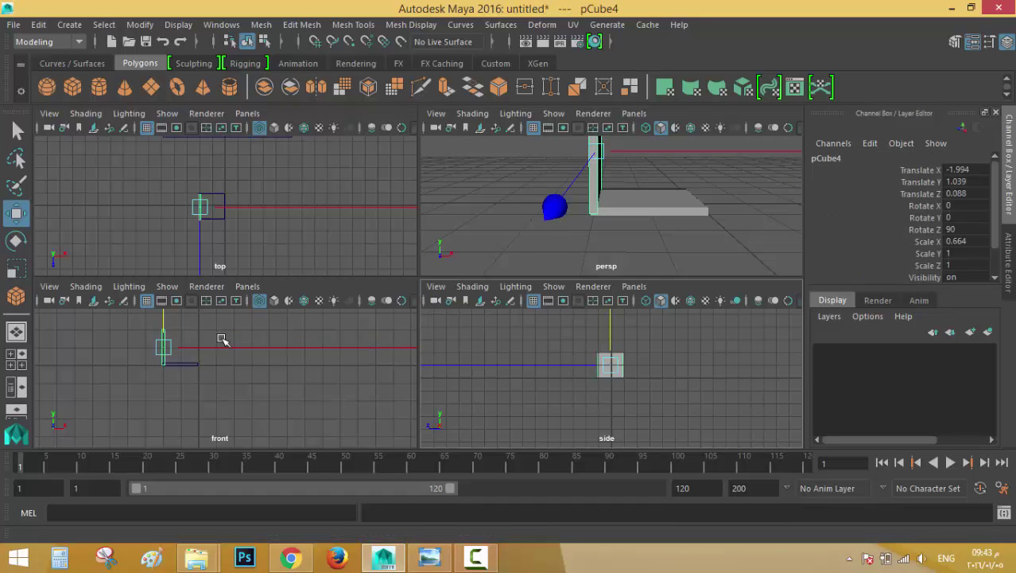
pyautogui.click(166, 320)
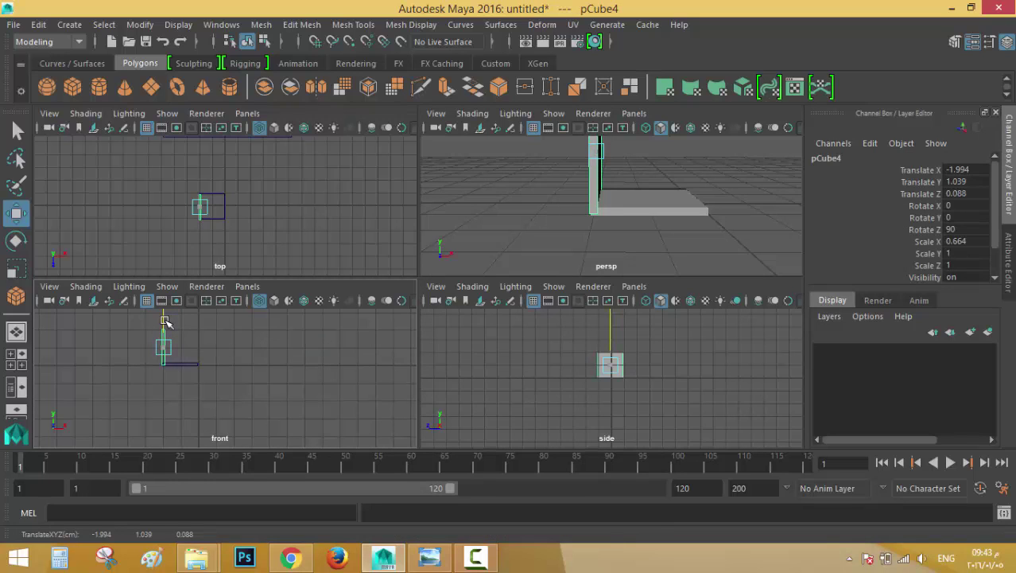
pyautogui.moveTo(165, 321); pyautogui.dragTo(168, 322)
pyautogui.hotkey('ctrl', 'z')
pyautogui.hotkey('ctrl', 'z')
# Step: Shift the backrest panel sideways to about Z 0.075 to align its sides with the seat, and deselect it
pyautogui.keyDown('alt'); pyautogui.moveTo(470, 272); pyautogui.dragTo(660, 240); pyautogui.keyUp('alt')
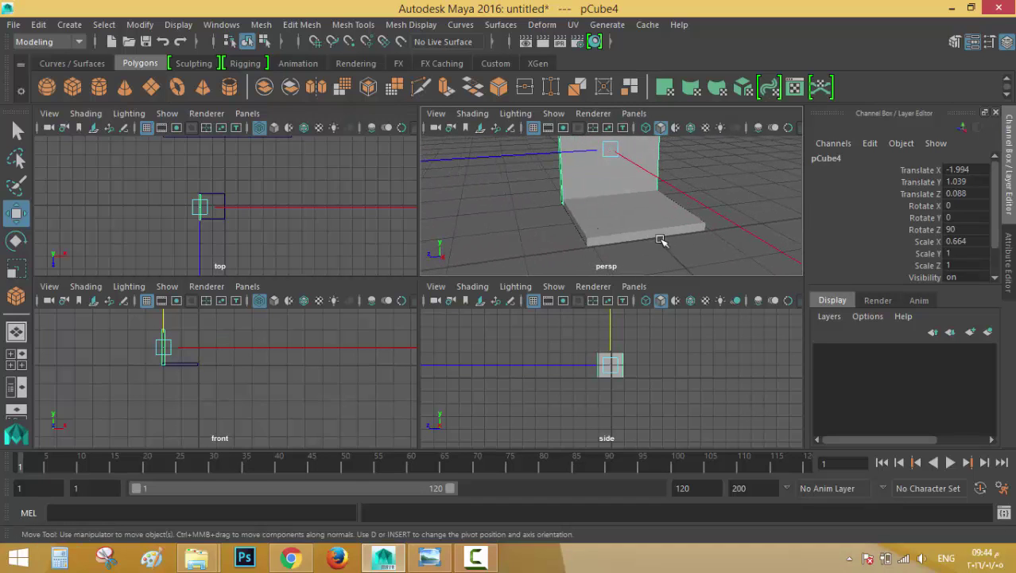
pyautogui.click(537, 155)
pyautogui.moveTo(537, 156); pyautogui.dragTo(541, 158)
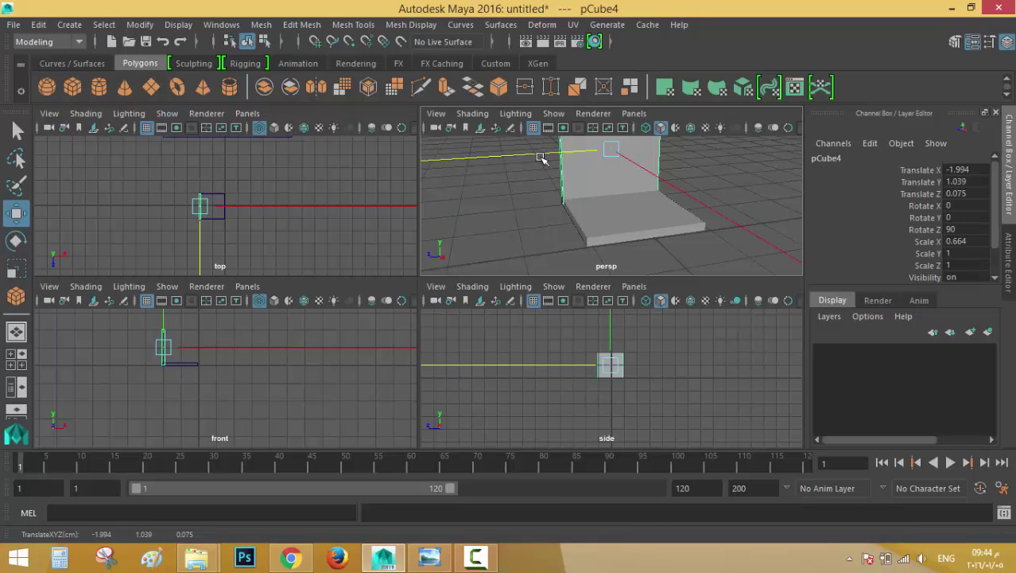
pyautogui.keyDown('alt'); pyautogui.moveTo(759, 195); pyautogui.dragTo(656, 188); pyautogui.keyUp('alt')
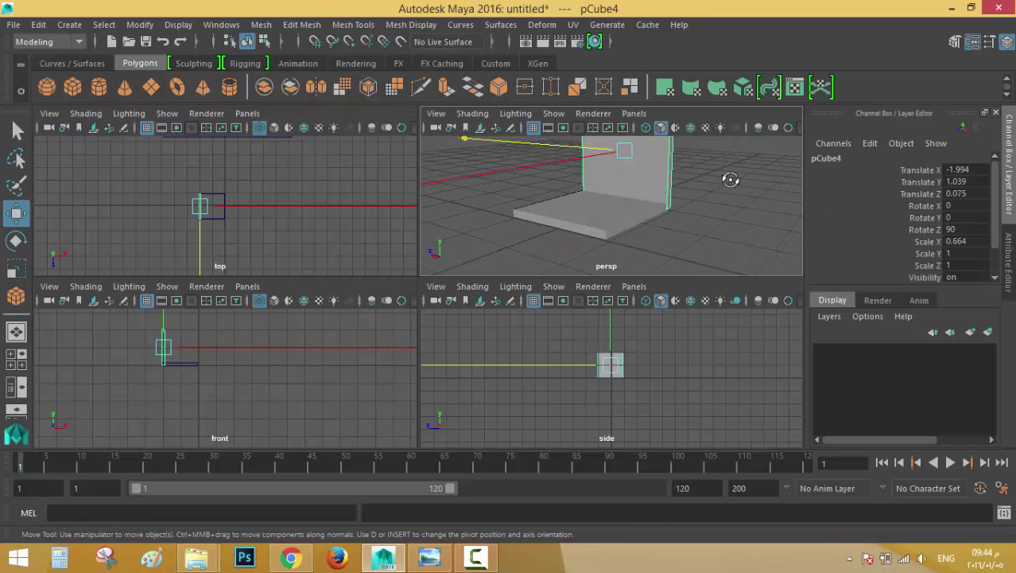
pyautogui.keyDown('alt'); pyautogui.moveTo(731, 175); pyautogui.dragTo(577, 204); pyautogui.keyUp('alt')
pyautogui.click(306, 394)
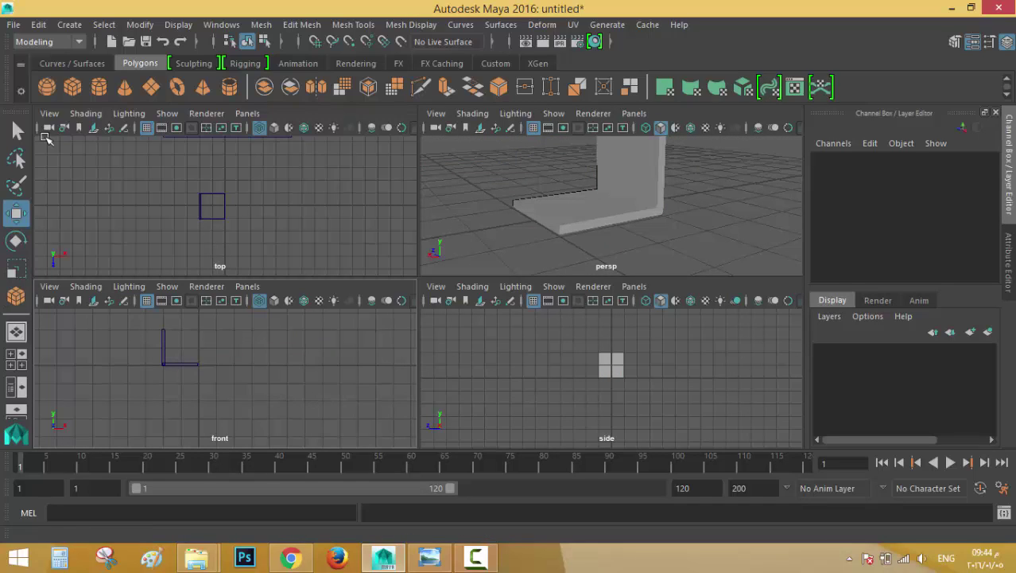
# Step: Create a polygon cylinder for a chair leg beside the seat, about 0.185 in radius and 1.205 high, extending downward
pyautogui.click(100, 88)
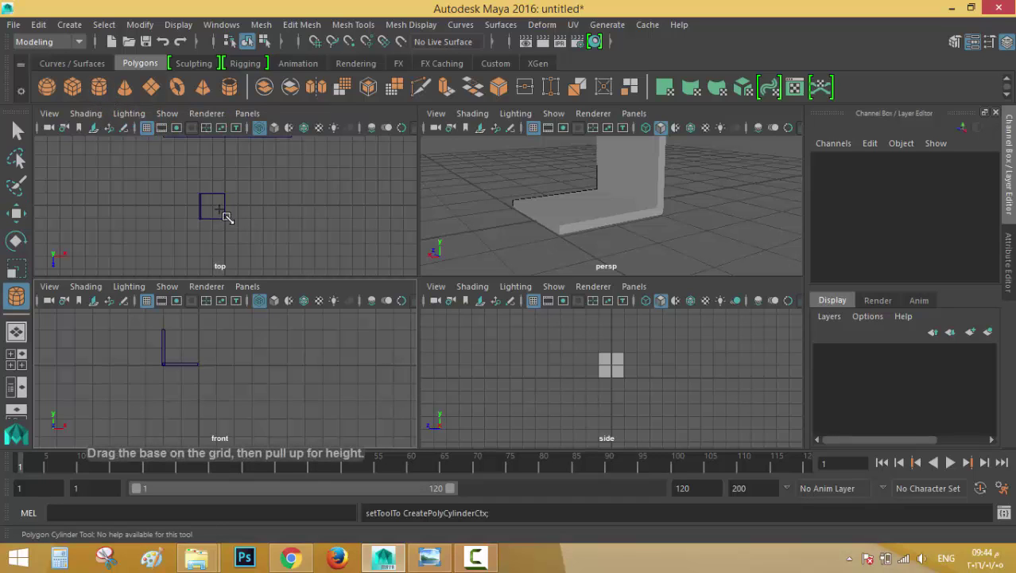
pyautogui.moveTo(240, 203)
pyautogui.mouseDown()
pyautogui.moveTo(250, 212)
pyautogui.moveTo(246, 203)
pyautogui.mouseUp()
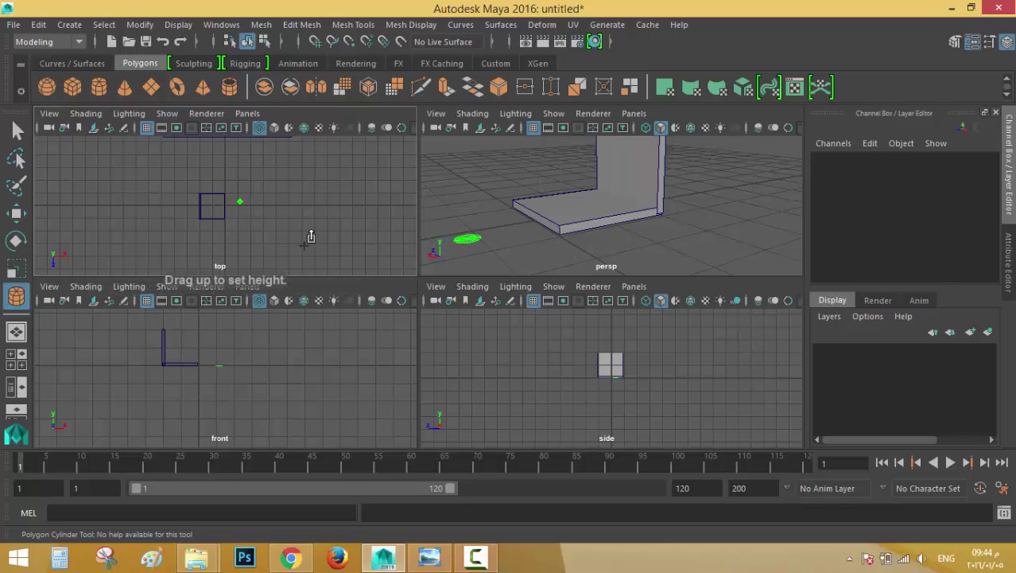
pyautogui.moveTo(231, 366); pyautogui.dragTo(234, 378)
# Step: Set the leg cylinder's radius to 0.1 and move it under the seat's front corner, at about X -0.497, Z -0.614
pyautogui.scroll(-2, 918, 248)
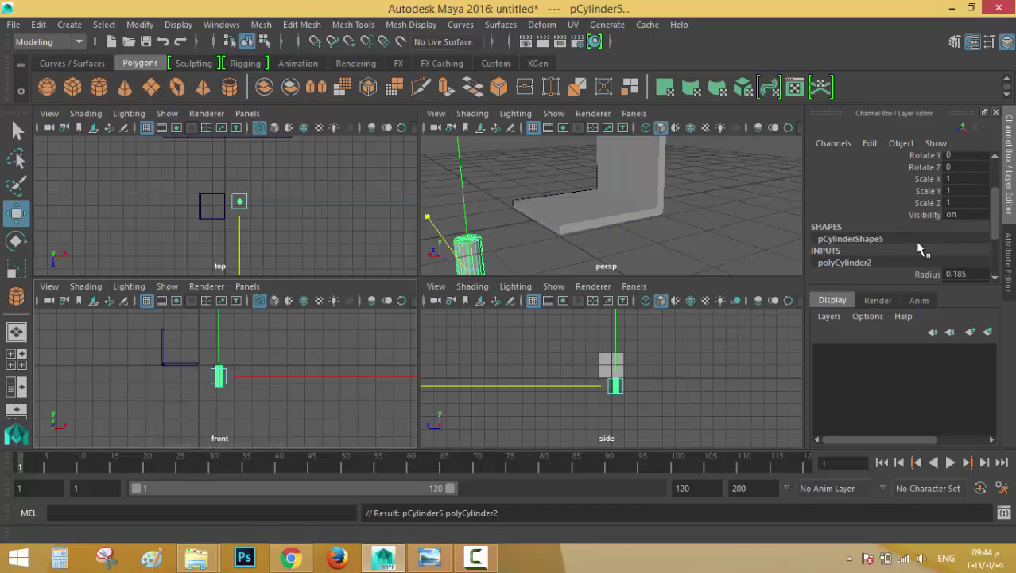
pyautogui.click(845, 262)
pyautogui.scroll(-1, 867, 267)
pyautogui.click(964, 243)
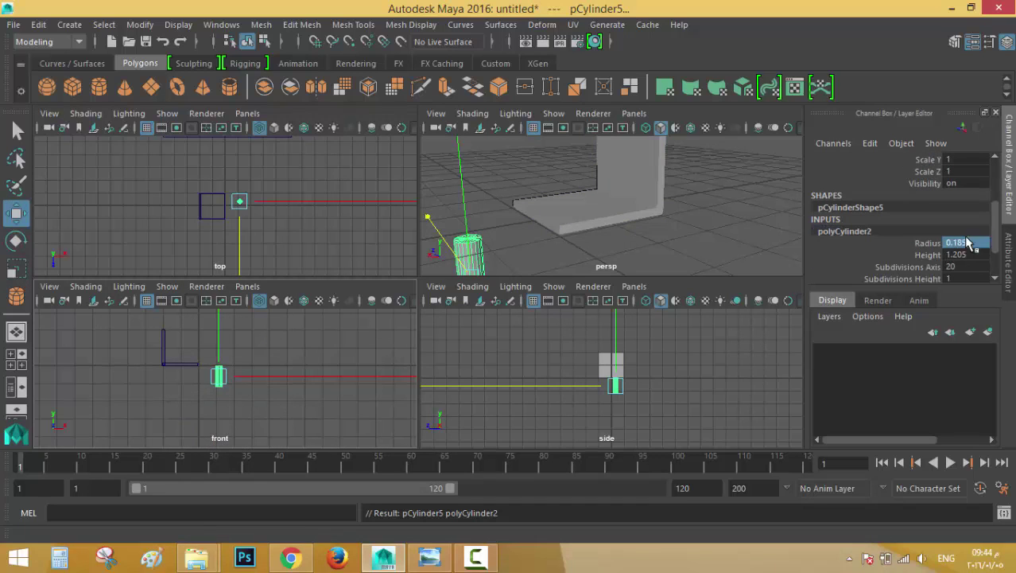
pyautogui.write('0.1')
pyautogui.press('Return')
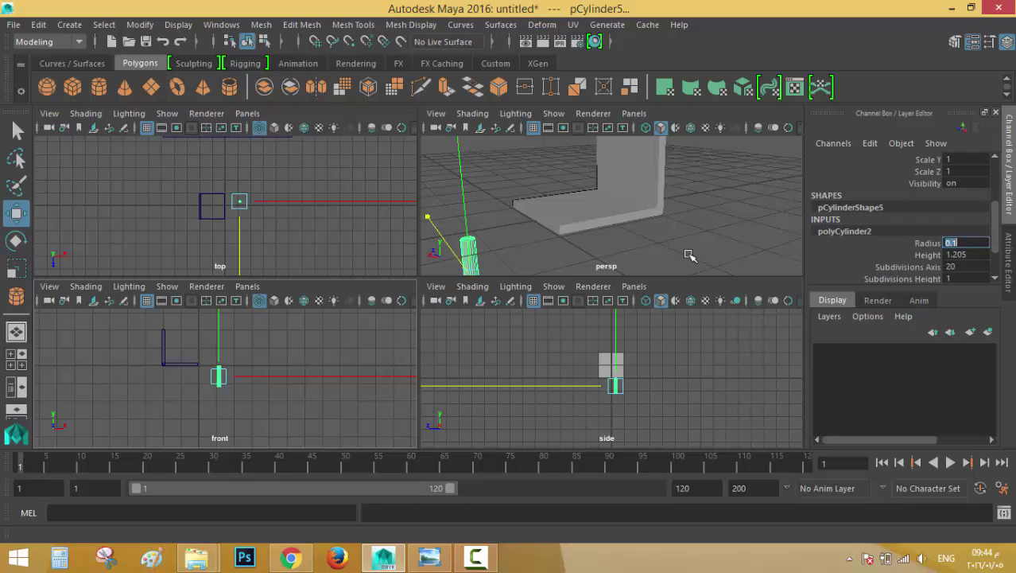
pyautogui.moveTo(243, 204); pyautogui.dragTo(224, 202)
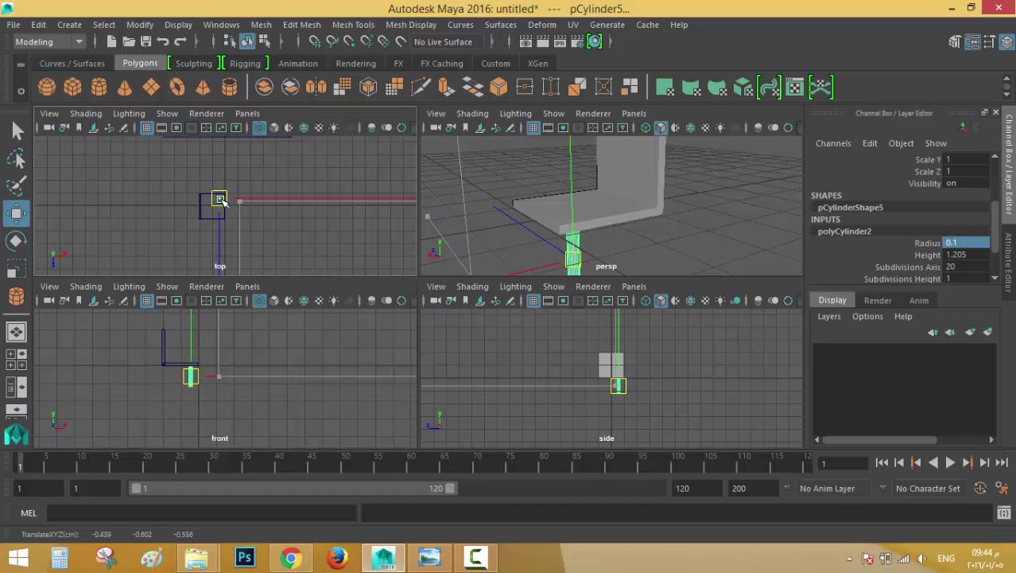
pyautogui.click(250, 220)
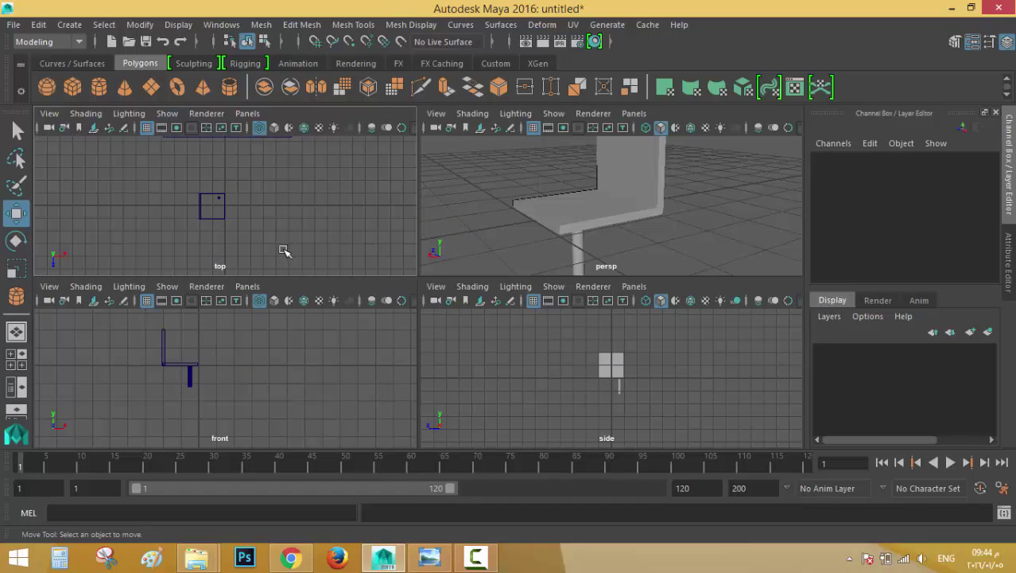
# Step: Duplicate the front leg and move the copy along Z to the opposite front corner, at about Z 0.556
pyautogui.click(220, 199)
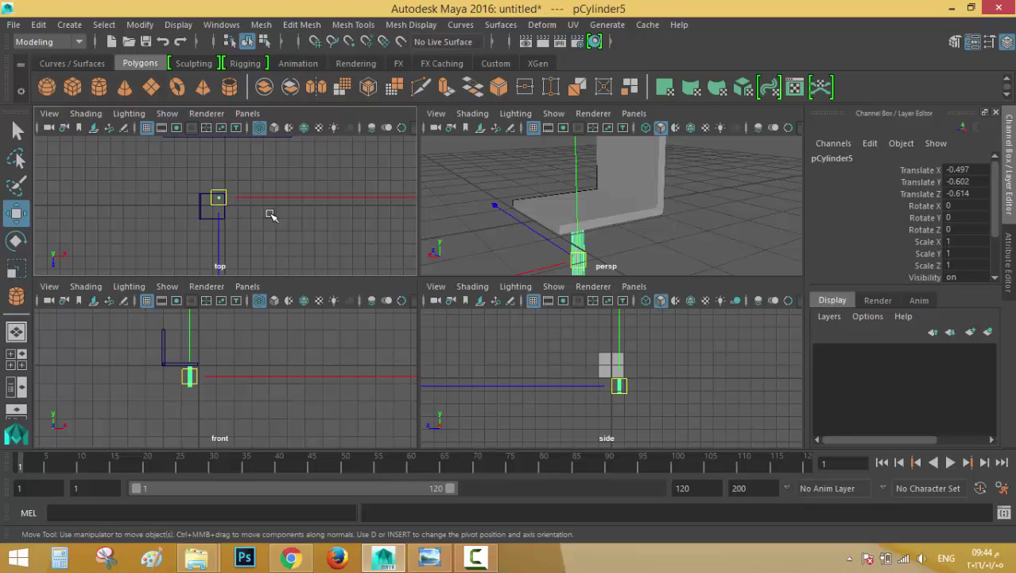
pyautogui.hotkey('ctrl', 'd')
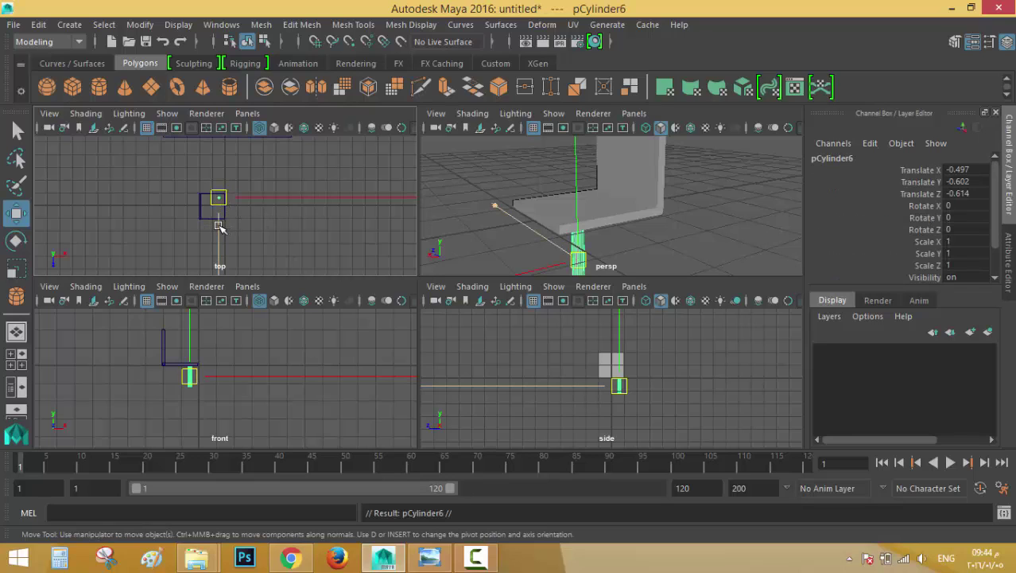
pyautogui.moveTo(220, 227); pyautogui.dragTo(220, 243)
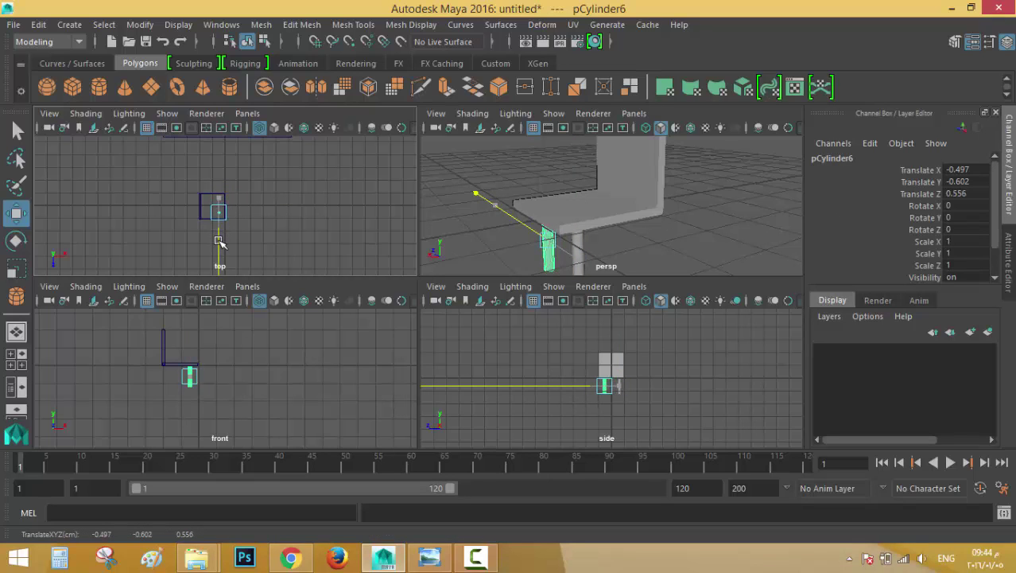
pyautogui.click(298, 237)
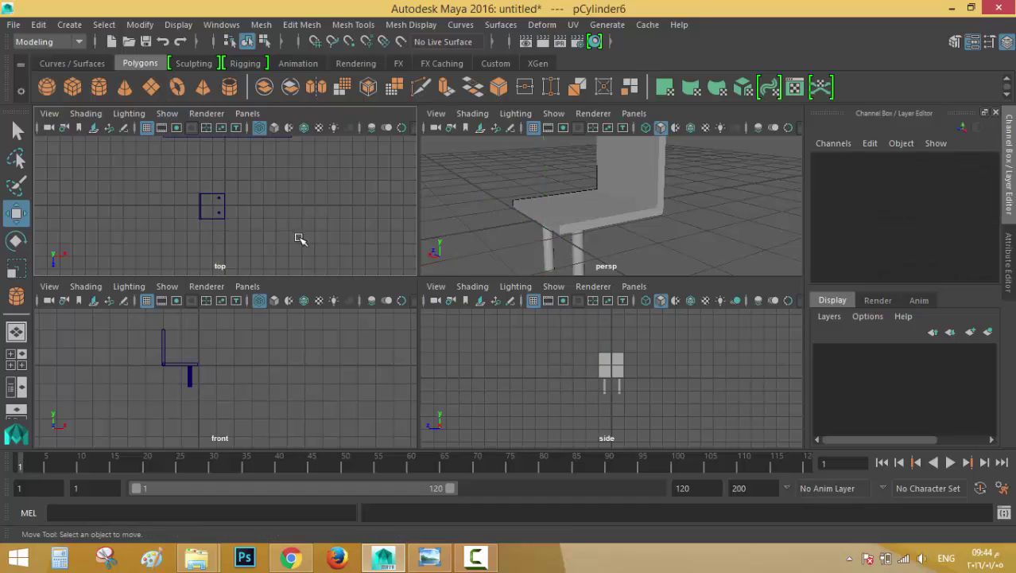
# Step: Duplicate both front legs together and move the copies toward the backrest, to about X -1.491
pyautogui.click(220, 212)
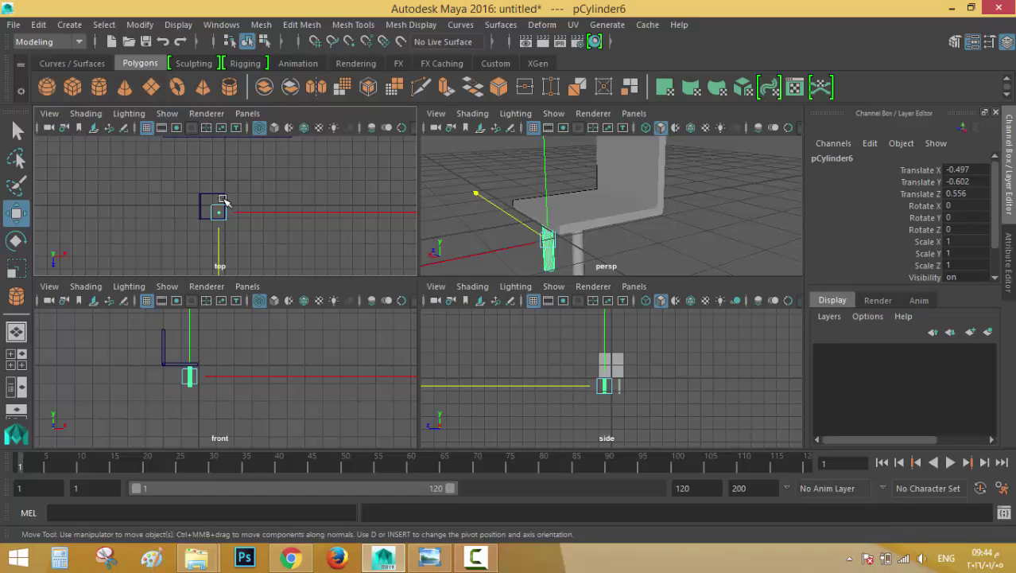
pyautogui.click(220, 199)
pyautogui.hotkey('ctrl', 'd')
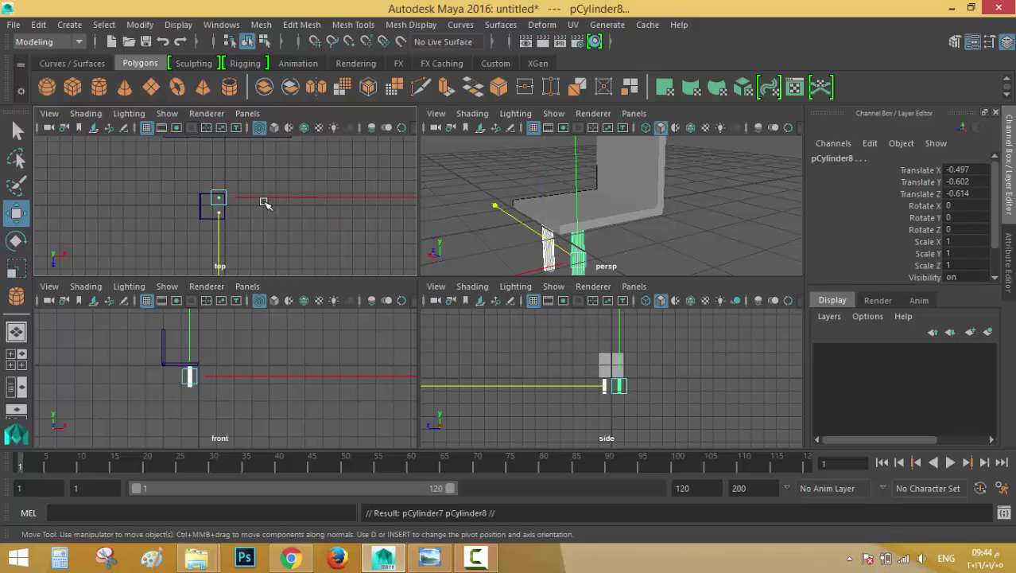
pyautogui.moveTo(268, 199); pyautogui.dragTo(255, 199)
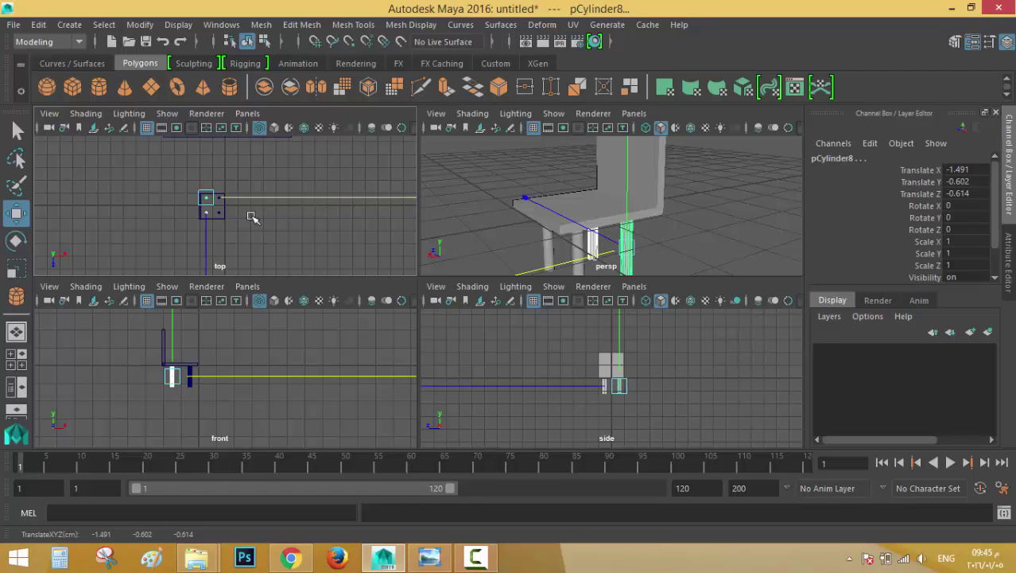
pyautogui.click(249, 231)
# Step: Move the front and back legs on the positive Z side outward together to about Z 0.673
pyautogui.click(223, 213)
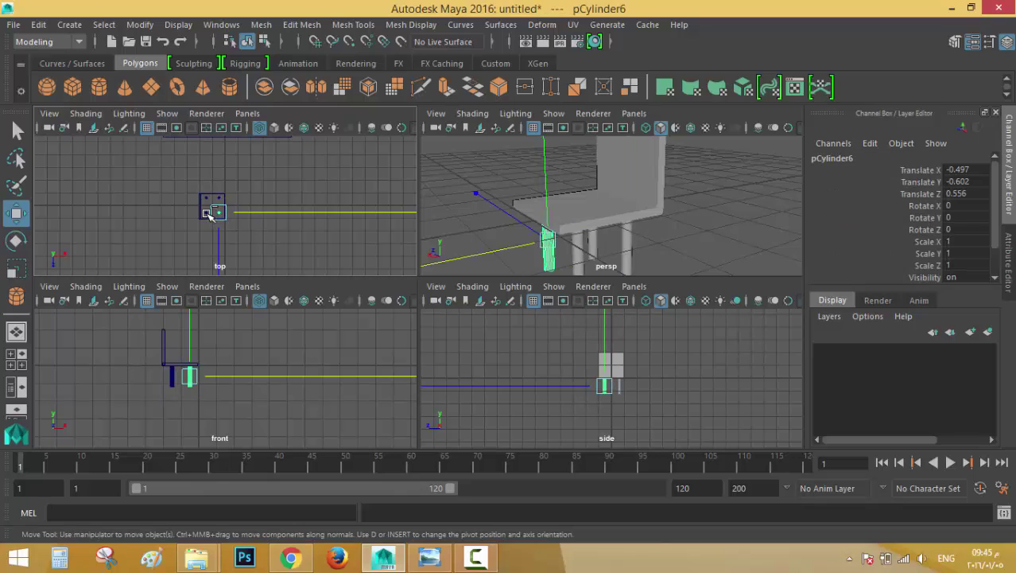
pyautogui.click(207, 213)
pyautogui.moveTo(206, 236); pyautogui.dragTo(206, 238)
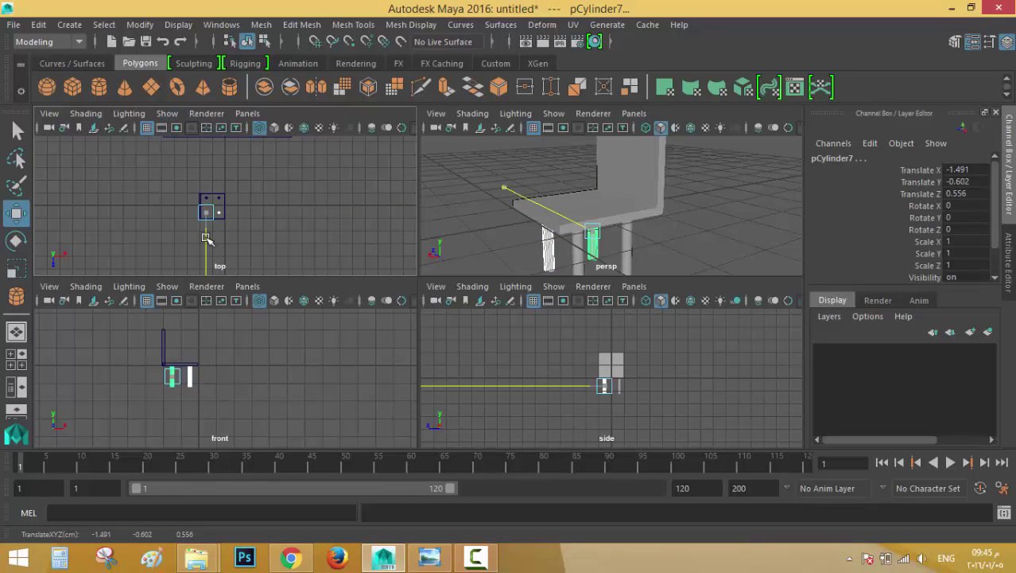
pyautogui.click(302, 226)
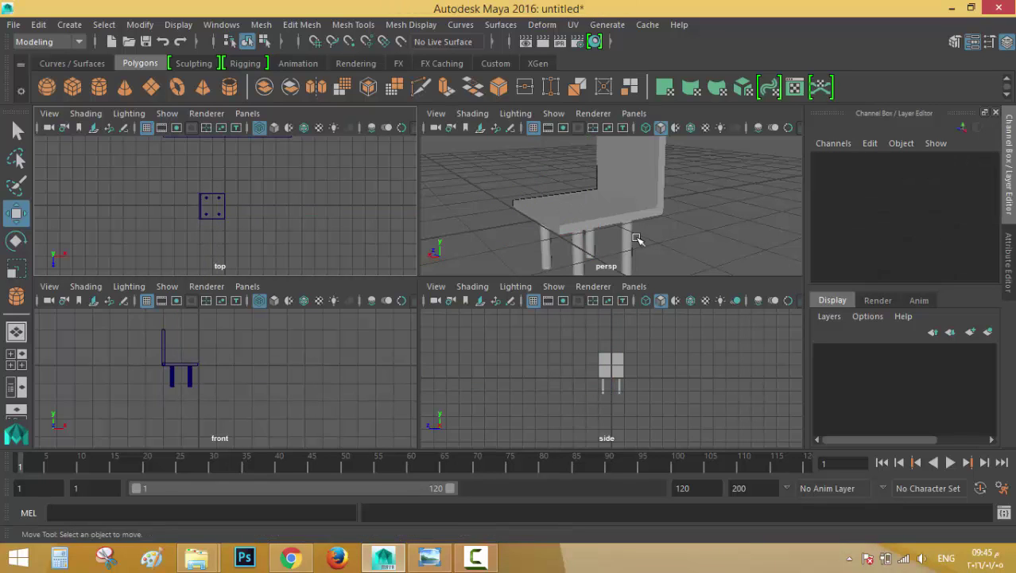
# Step: Move the two back legs together closer to the backrest, to about X -1.784
pyautogui.keyDown('alt'); pyautogui.moveTo(638, 234); pyautogui.dragTo(579, 187); pyautogui.keyUp('alt')
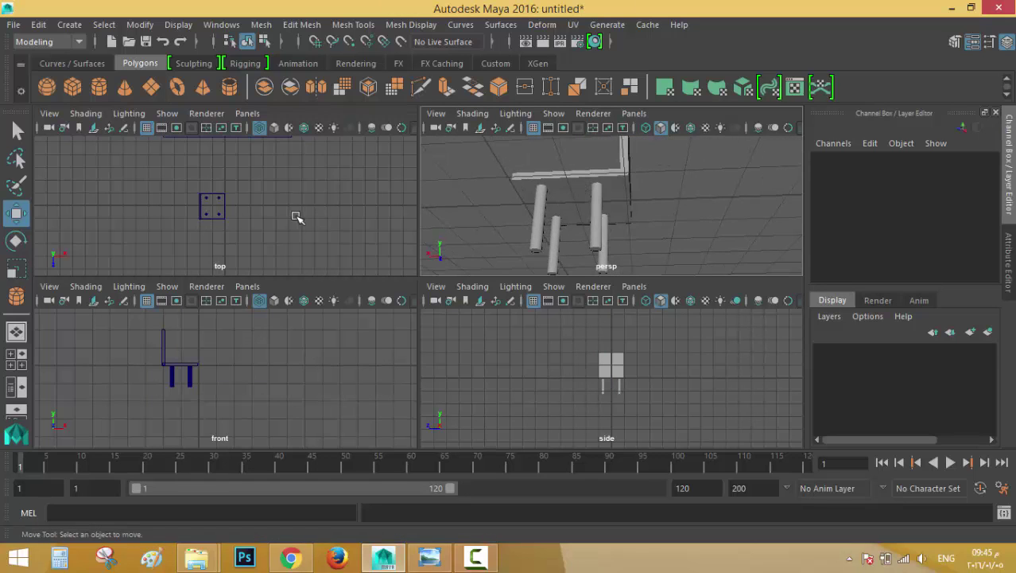
pyautogui.click(209, 217)
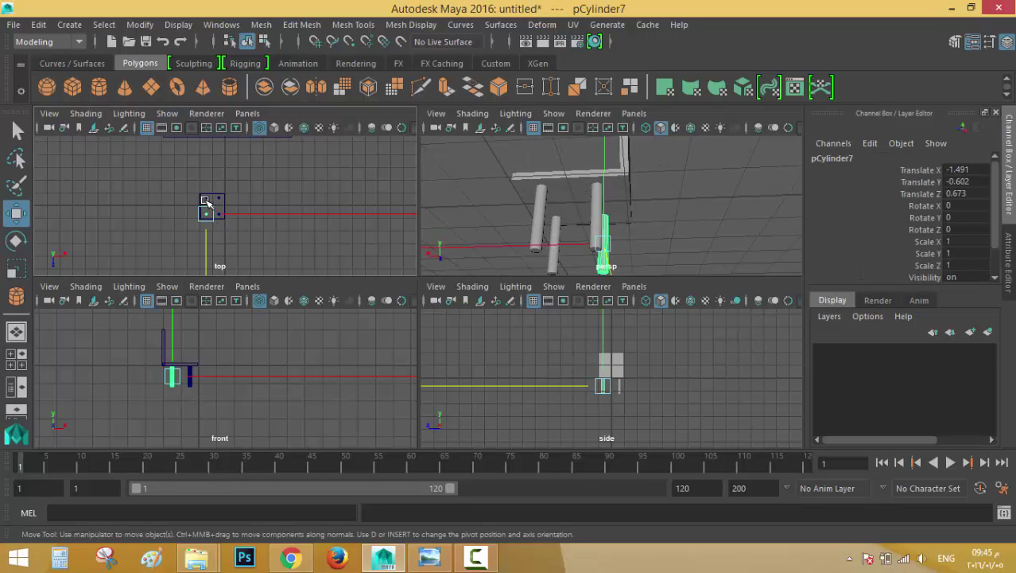
pyautogui.click(205, 198)
pyautogui.moveTo(245, 205); pyautogui.dragTo(241, 202)
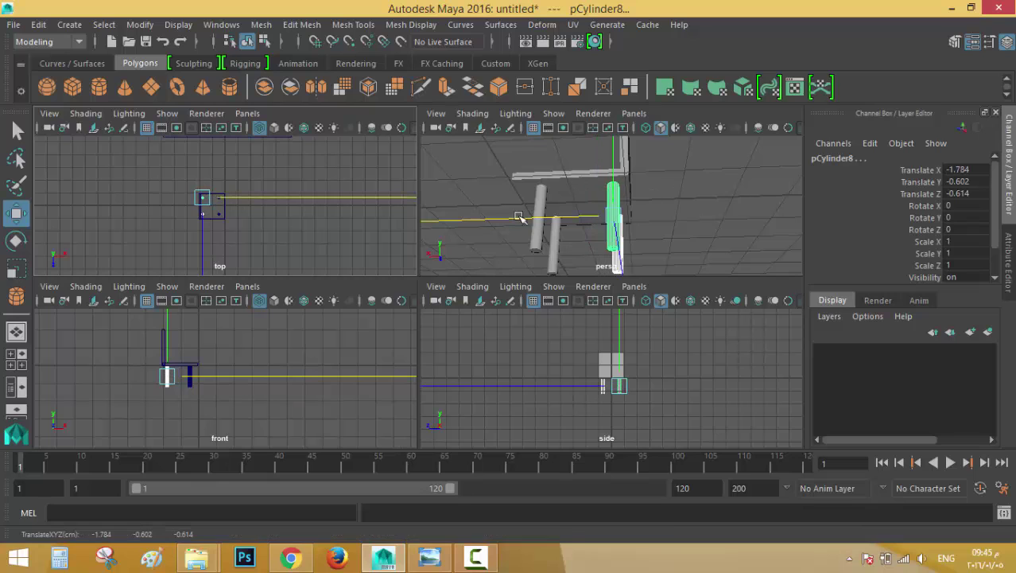
# Step: Move the two front legs together closer to the seat's front edge, to about X -0.322
pyautogui.click(223, 209)
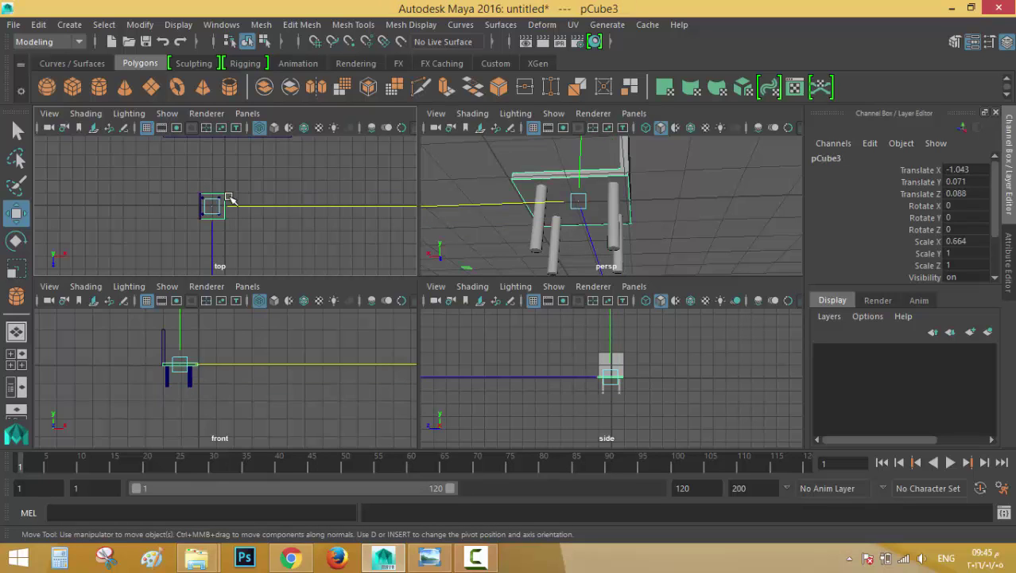
pyautogui.click(210, 202)
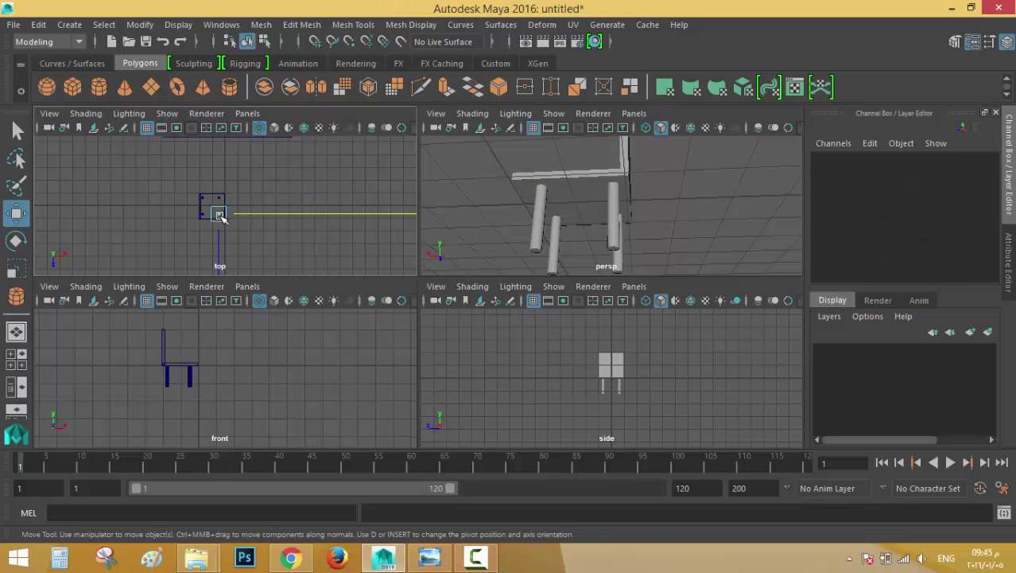
pyautogui.click(221, 207)
pyautogui.click(229, 204)
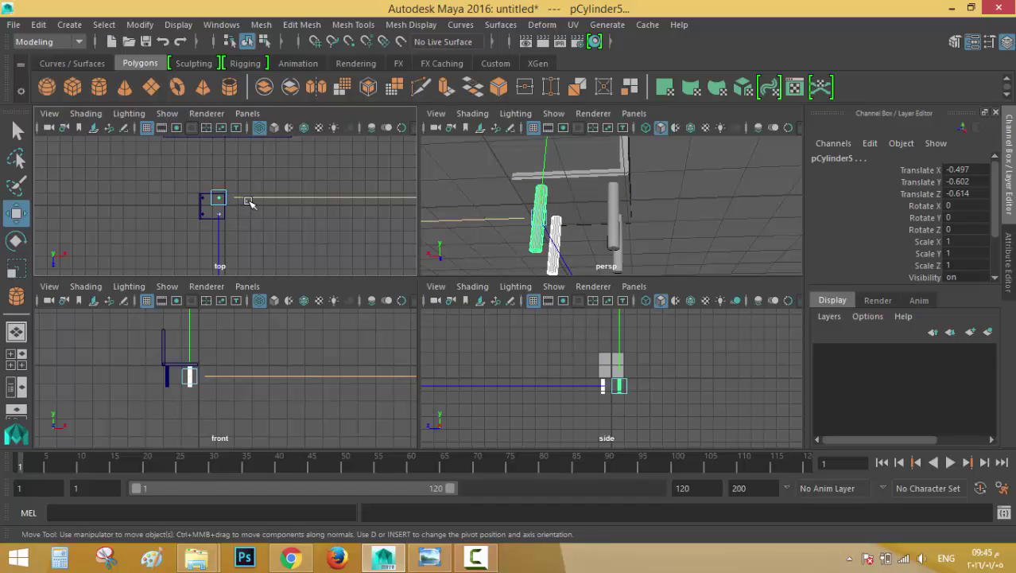
pyautogui.click(233, 205)
pyautogui.click(222, 215)
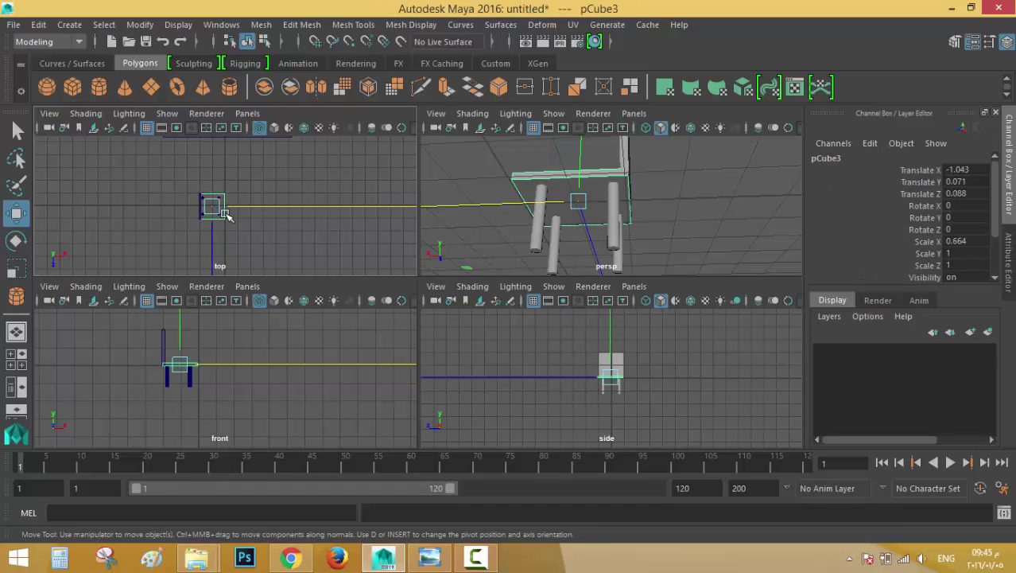
pyautogui.moveTo(521, 215); pyautogui.dragTo(556, 267)
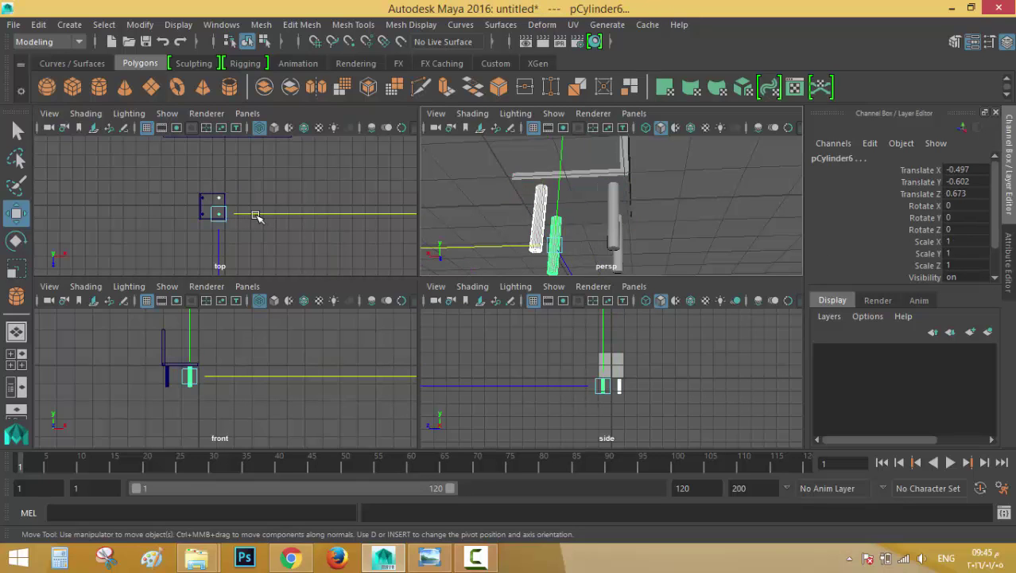
pyautogui.moveTo(256, 217); pyautogui.dragTo(258, 216)
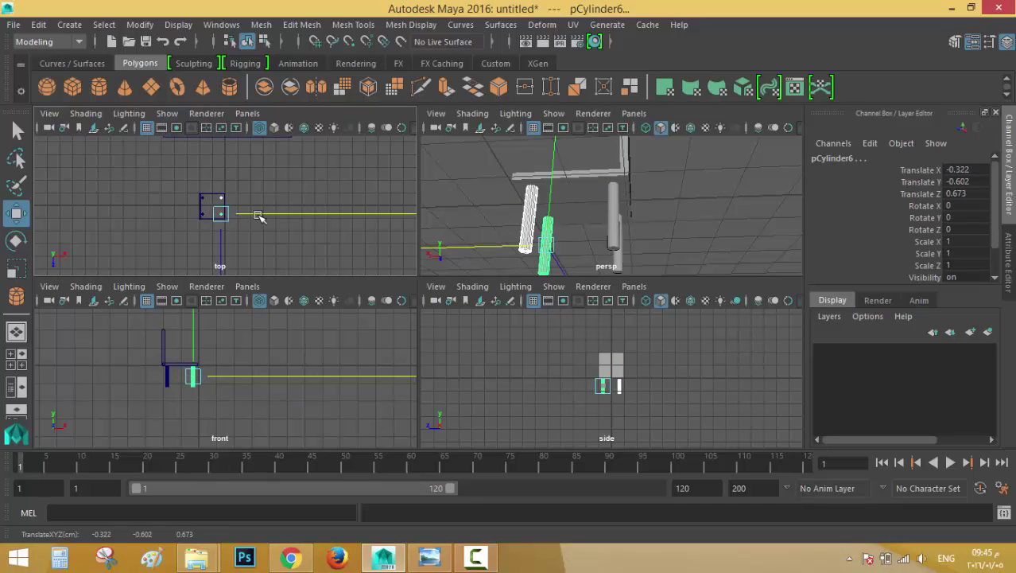
pyautogui.click(223, 240)
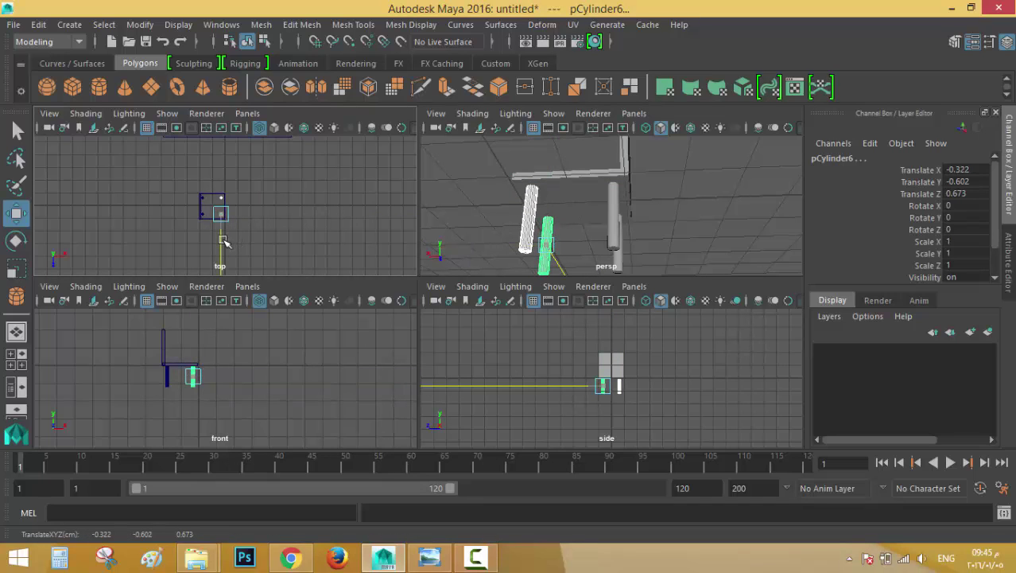
pyautogui.click(258, 226)
# Step: Move the front and back legs on the positive Z side outward together to about Z 0.731
pyautogui.click(209, 219)
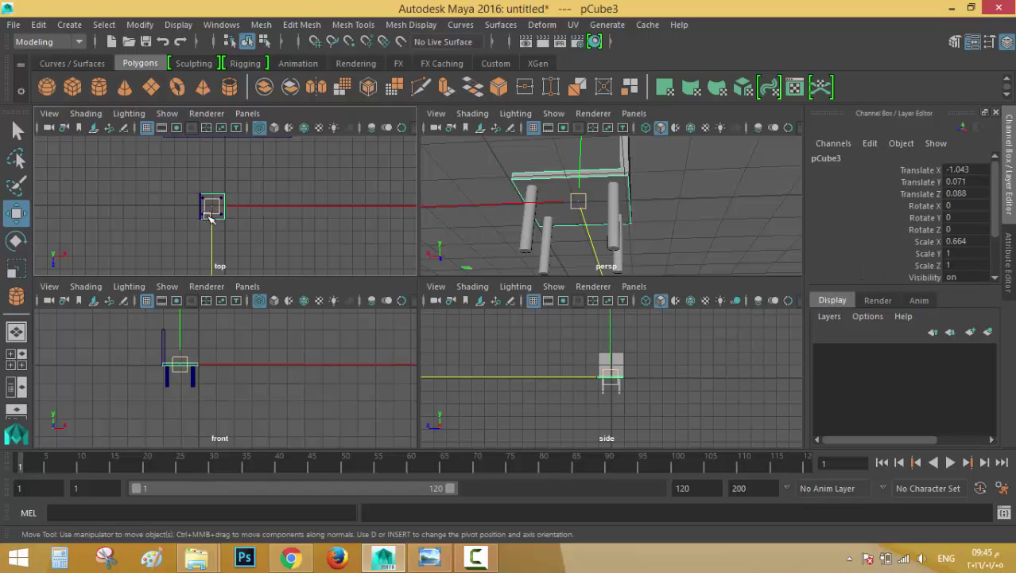
pyautogui.click(280, 219)
pyautogui.click(611, 216)
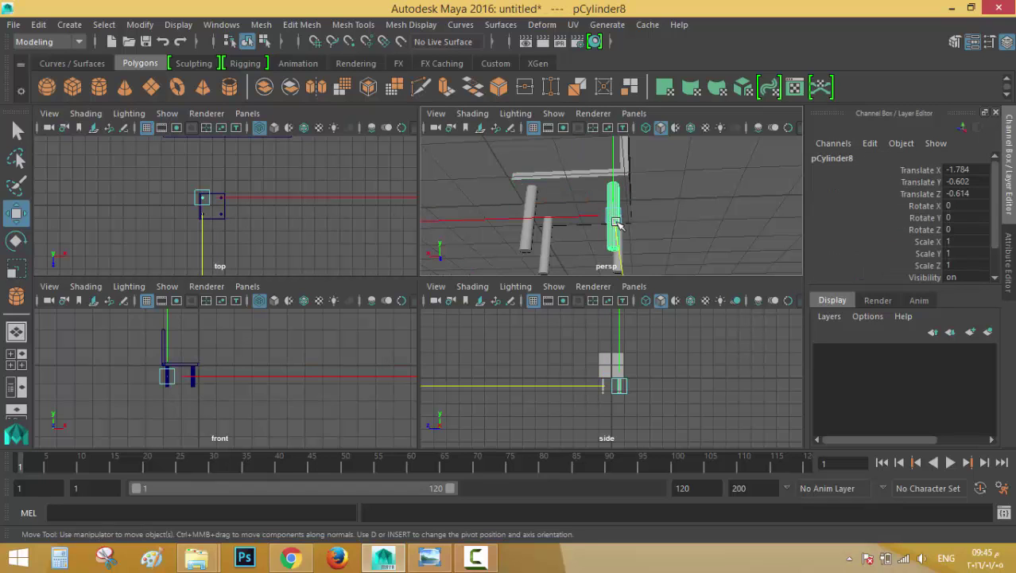
pyautogui.click(615, 259)
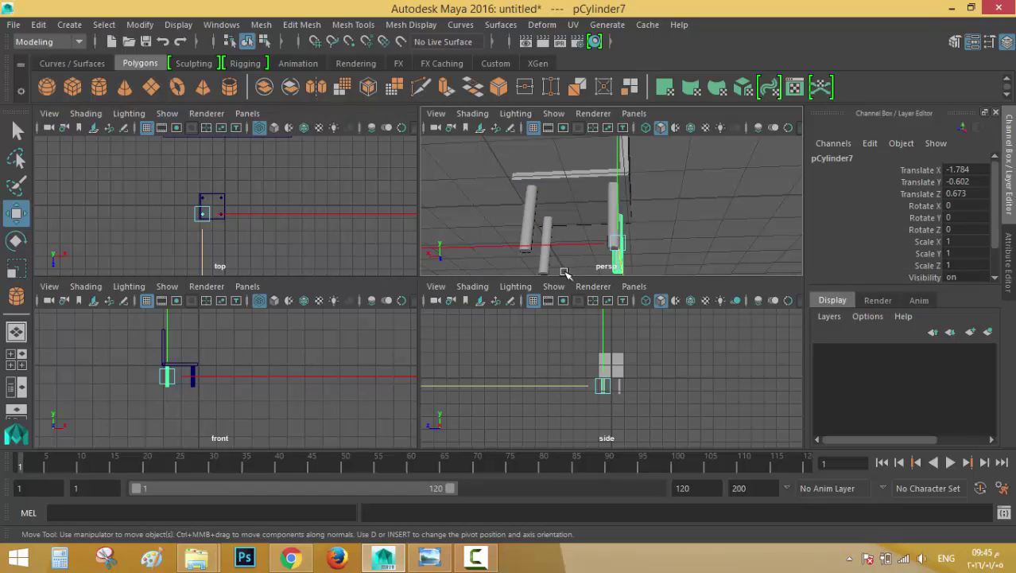
pyautogui.click(547, 261)
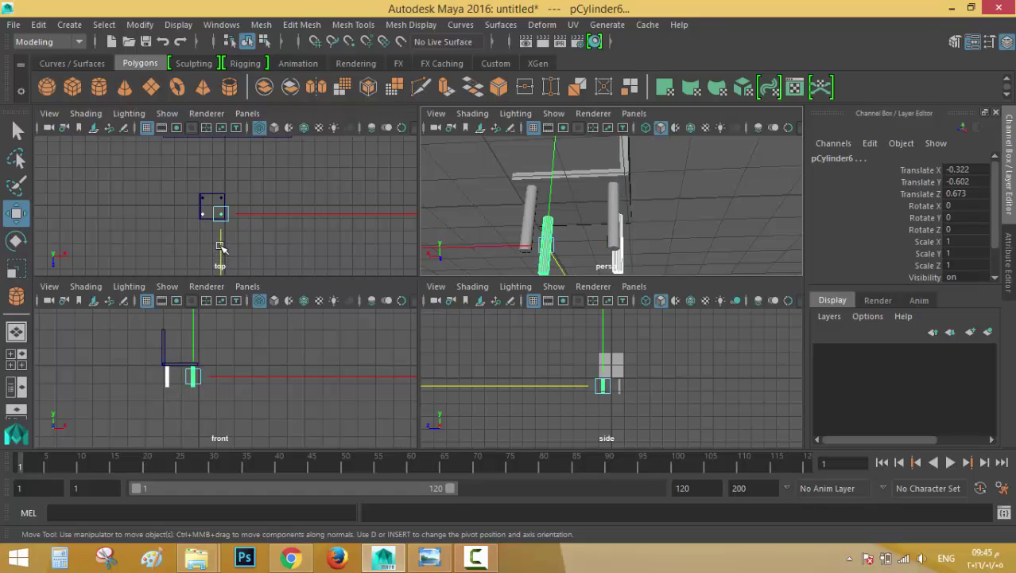
pyautogui.click(221, 246)
pyautogui.moveTo(220, 246); pyautogui.dragTo(221, 247)
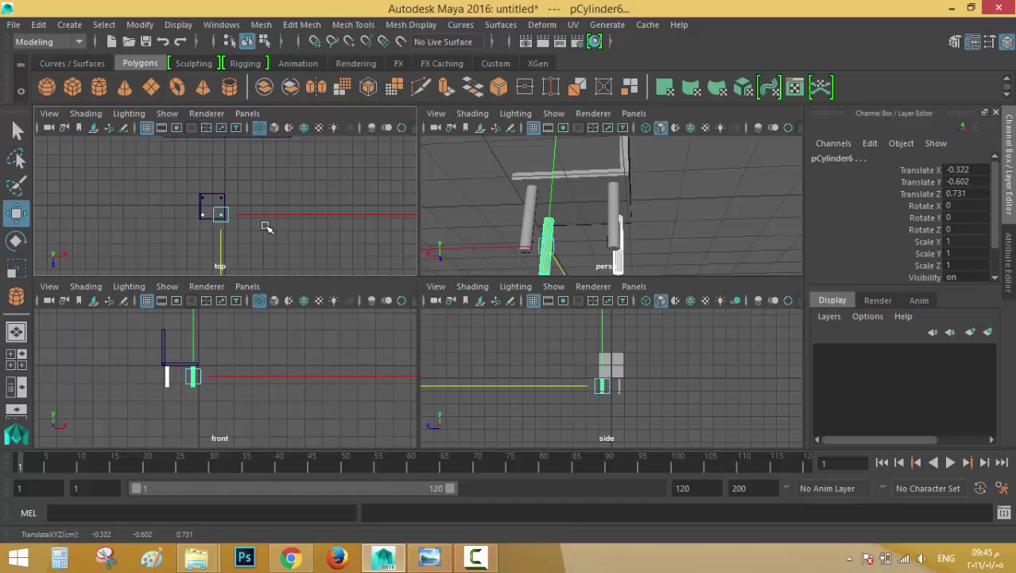
pyautogui.click(214, 246)
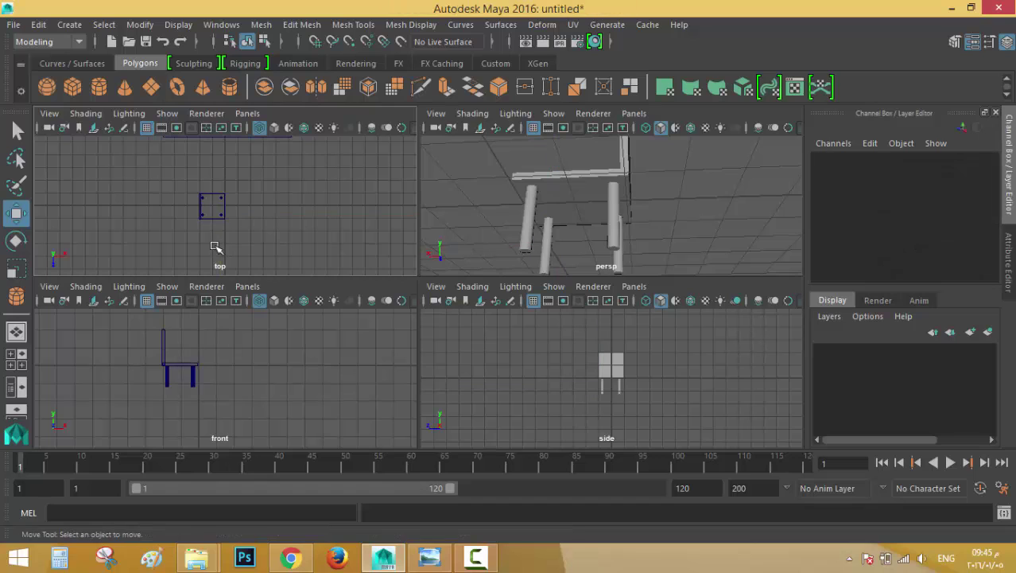
pyautogui.click(528, 223)
pyautogui.click(653, 235)
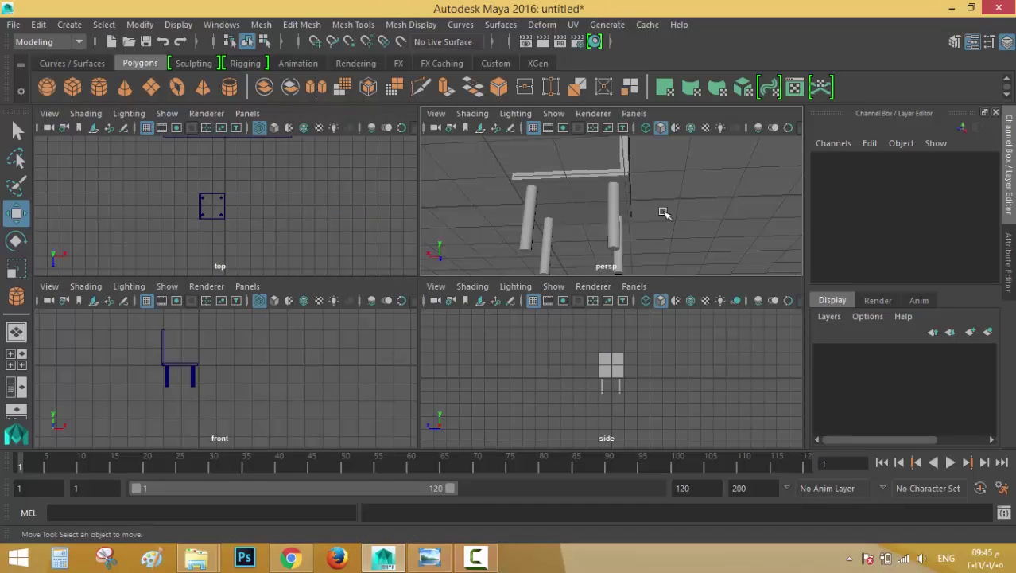
# Step: Select all the chair parts and raise them together along Y, bringing the legs to about Y 0.546
pyautogui.press('space')
pyautogui.keyDown('alt'); pyautogui.moveTo(590, 313); pyautogui.dragTo(512, 316); pyautogui.keyUp('alt')
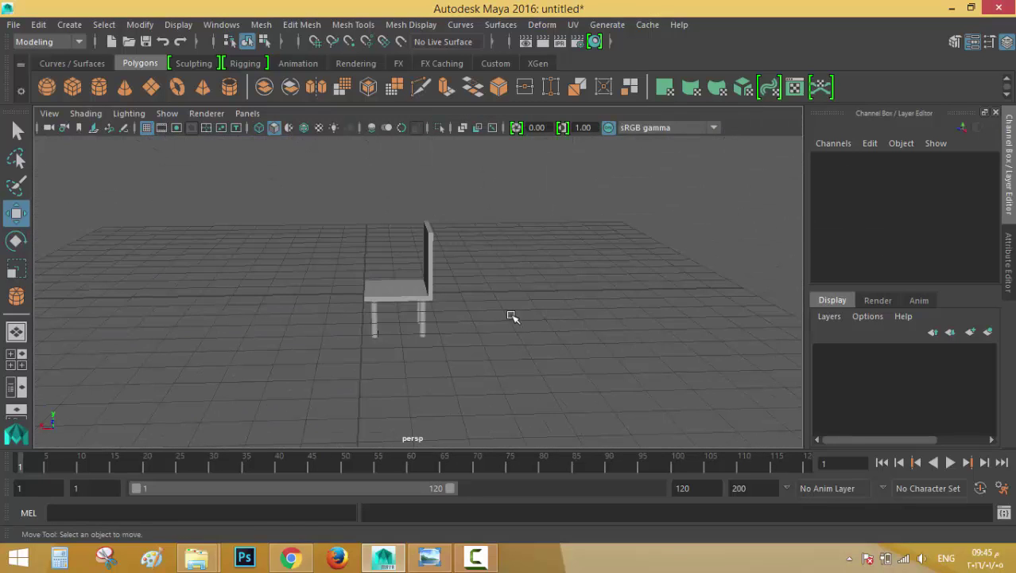
pyautogui.keyDown('alt'); pyautogui.moveTo(419, 318); pyautogui.dragTo(474, 315); pyautogui.keyUp('alt')
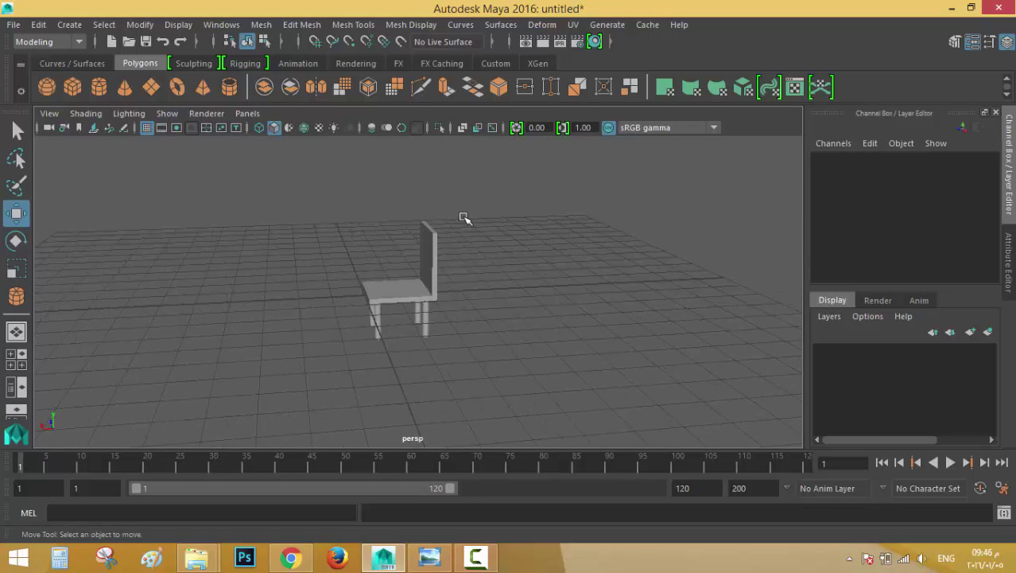
pyautogui.moveTo(465, 197); pyautogui.dragTo(362, 334)
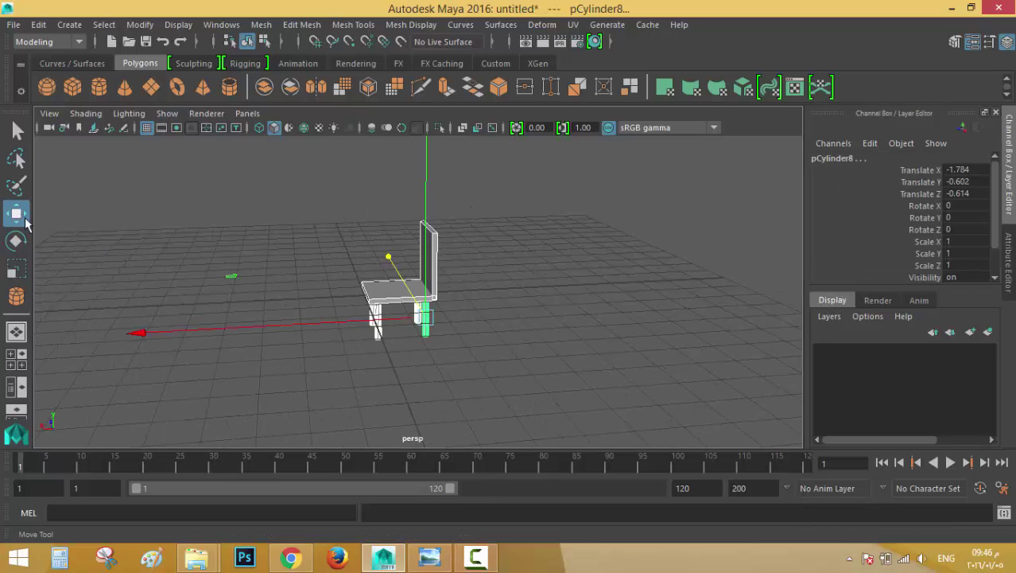
pyautogui.moveTo(425, 185); pyautogui.dragTo(434, 147)
pyautogui.moveTo(475, 262)
pyautogui.keyDown('alt'); pyautogui.mouseDown()
pyautogui.moveTo(422, 245)
pyautogui.moveTo(501, 254)
pyautogui.moveTo(494, 259)
pyautogui.mouseUp(); pyautogui.keyUp('alt')
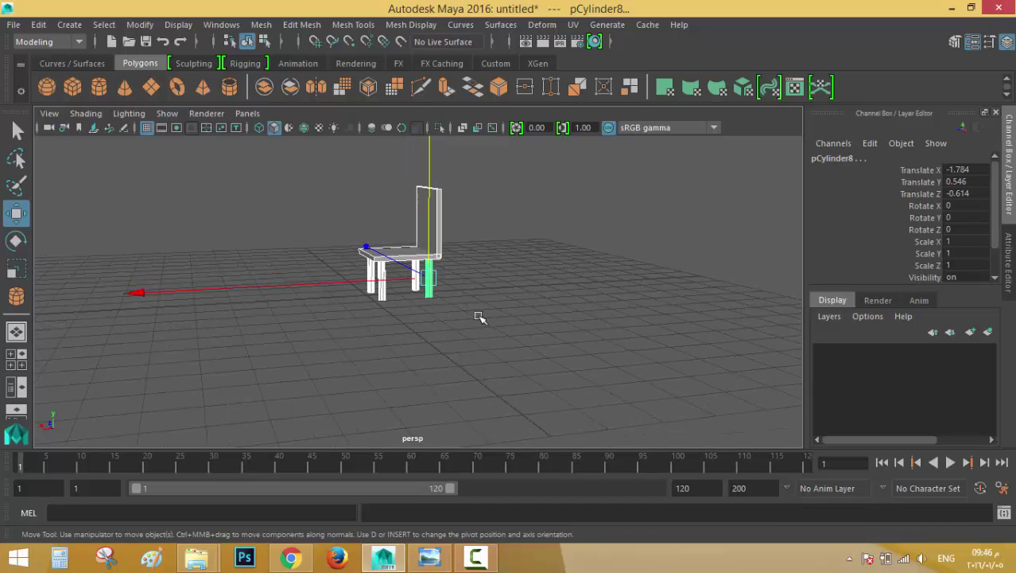
pyautogui.click(386, 316)
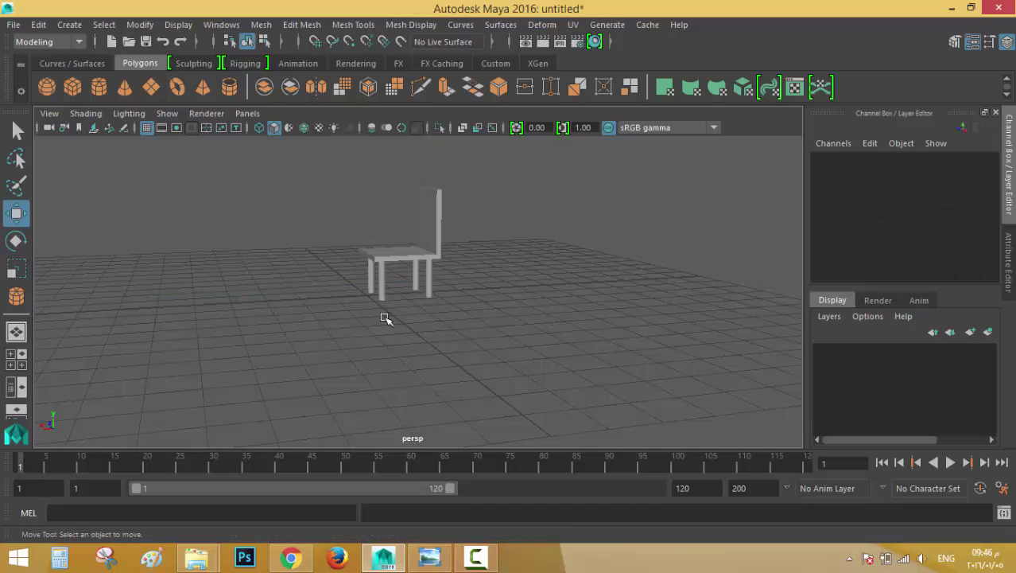
# Step: Select the seat, backrest and all four legs and combine them into a single mesh
pyautogui.moveTo(350, 306); pyautogui.dragTo(477, 175)
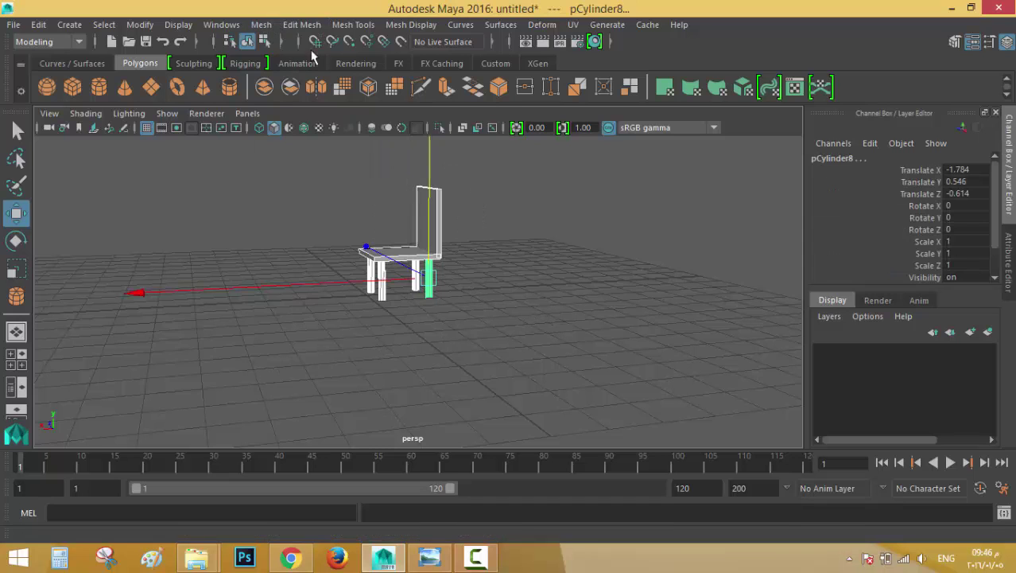
pyautogui.click(261, 25)
pyautogui.click(292, 75)
pyautogui.click(487, 301)
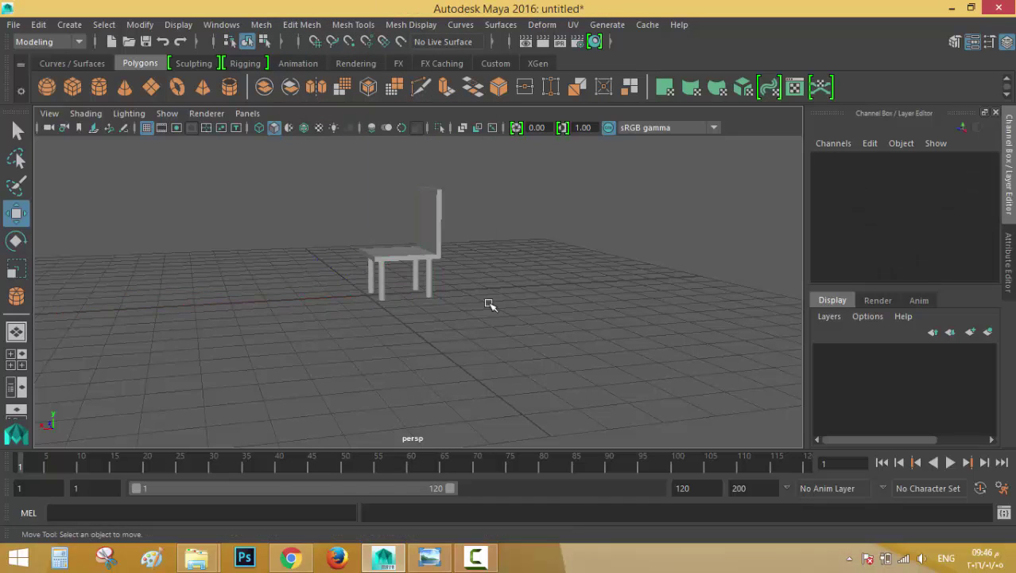
# Step: Lower the floating table toward the grid, to about Y 3
pyautogui.keyDown('alt'); pyautogui.moveTo(487, 301); pyautogui.dragTo(531, 286); pyautogui.keyUp('alt')
pyautogui.scroll(-5, 481, 262)
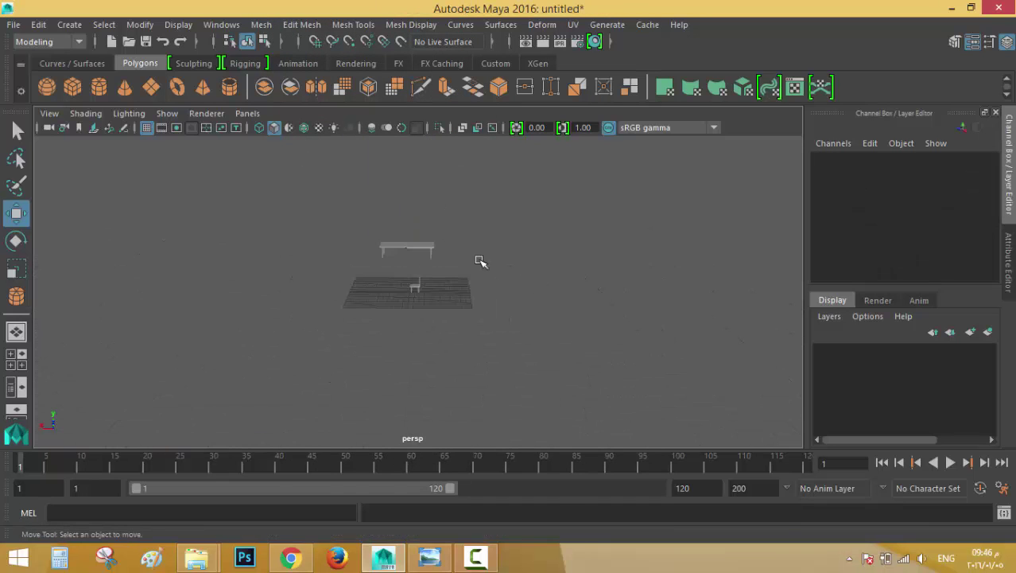
pyautogui.click(411, 247)
pyautogui.moveTo(396, 176); pyautogui.dragTo(397, 212)
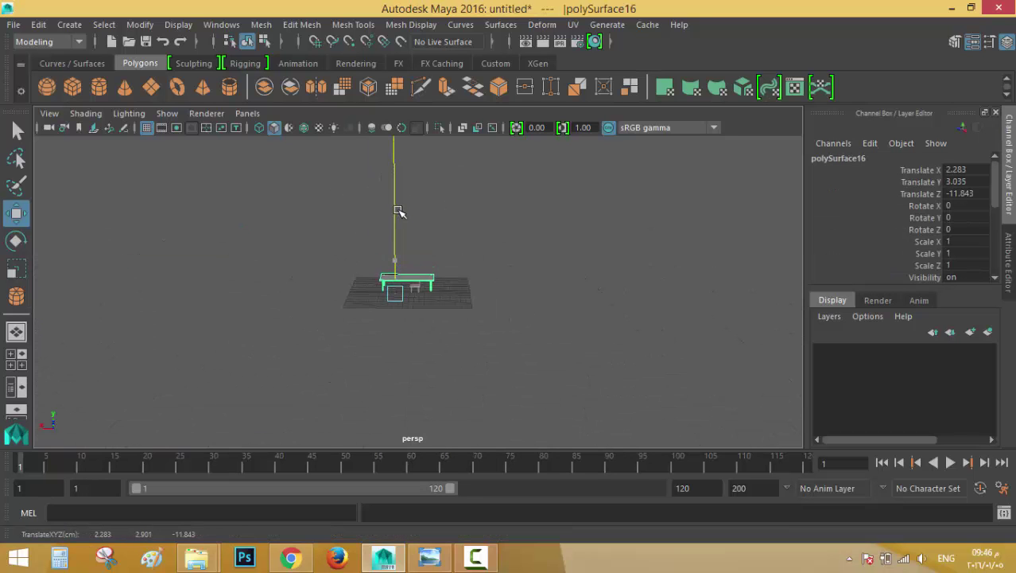
# Step: Move the combined chair away from the table along Z, to about Z 6.54
pyautogui.scroll(3, 301, 306)
pyautogui.scroll(3, 301, 305)
pyautogui.keyDown('alt'); pyautogui.moveTo(500, 295); pyautogui.dragTo(415, 262); pyautogui.keyUp('alt')
pyautogui.click(415, 262)
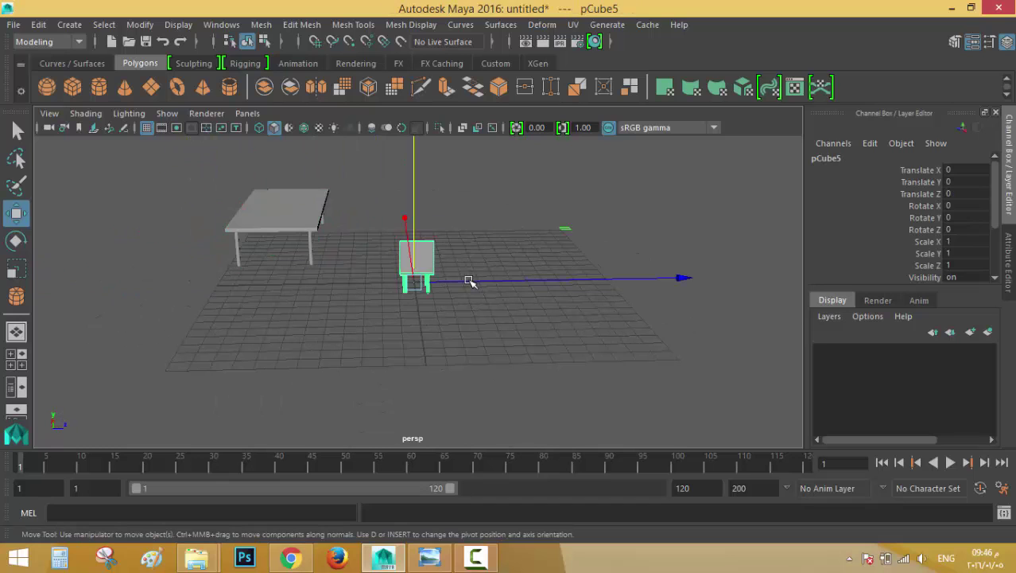
pyautogui.moveTo(470, 282); pyautogui.dragTo(245, 253)
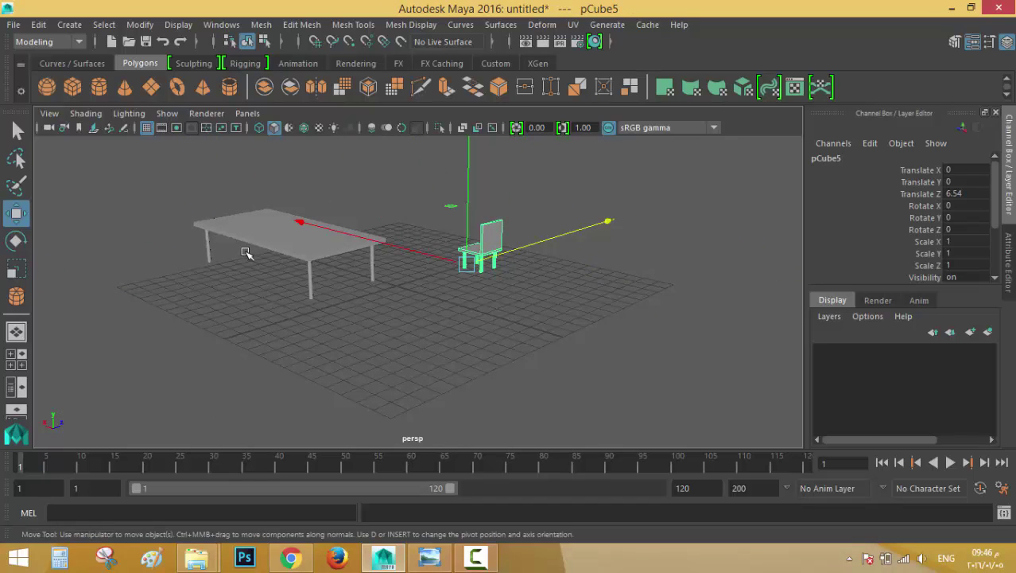
# Step: Move the table to about Z -9.512 and lower it to about Y 0.377
pyautogui.click(328, 271)
pyautogui.click(270, 274)
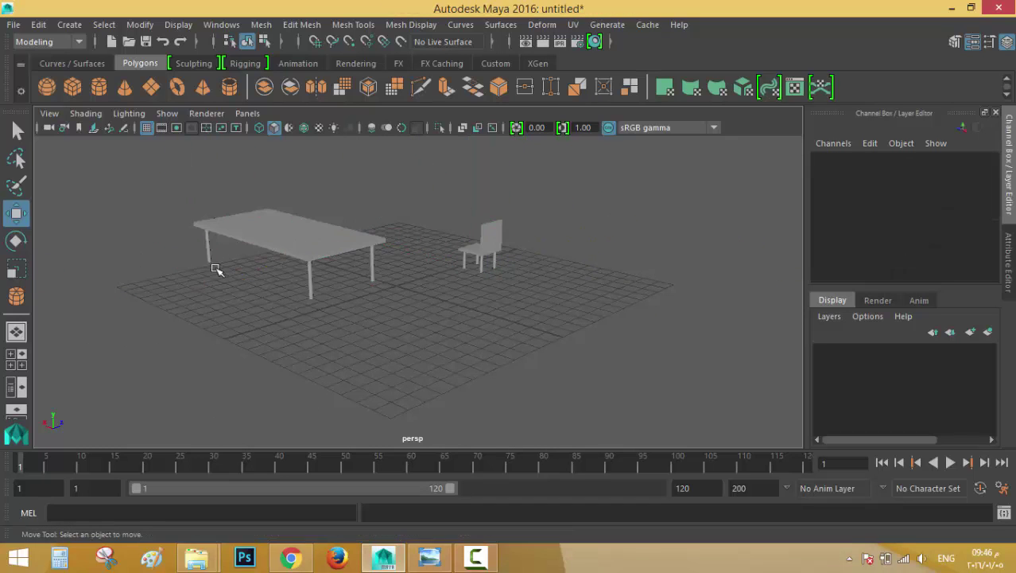
pyautogui.click(322, 241)
pyautogui.keyDown('alt'); pyautogui.moveTo(278, 268); pyautogui.dragTo(446, 284); pyautogui.keyUp('alt')
pyautogui.moveTo(335, 211); pyautogui.dragTo(410, 328)
pyautogui.keyDown('alt'); pyautogui.moveTo(409, 328); pyautogui.dragTo(458, 307, button='right'); pyautogui.keyUp('alt')
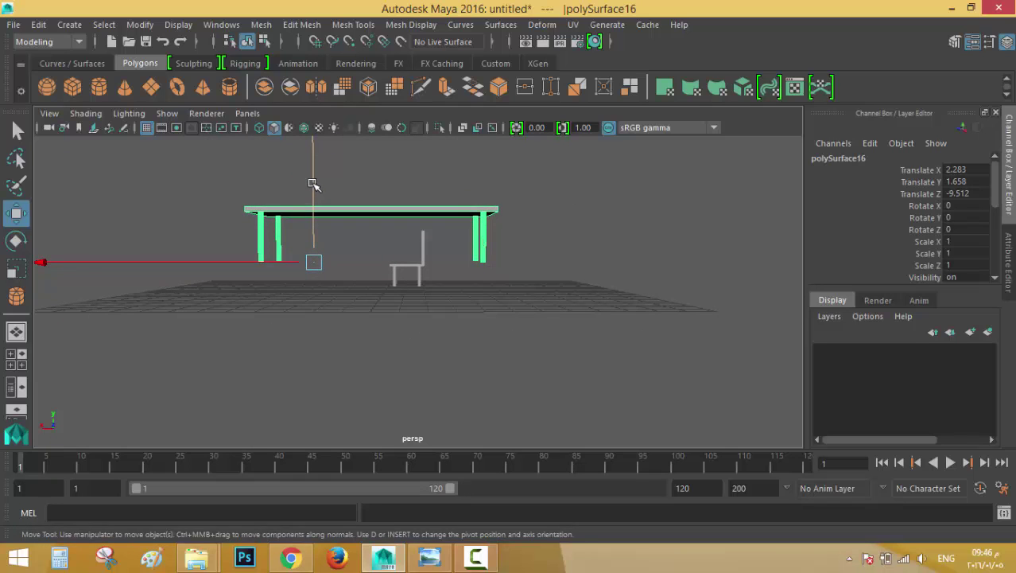
pyautogui.moveTo(312, 183); pyautogui.dragTo(313, 218)
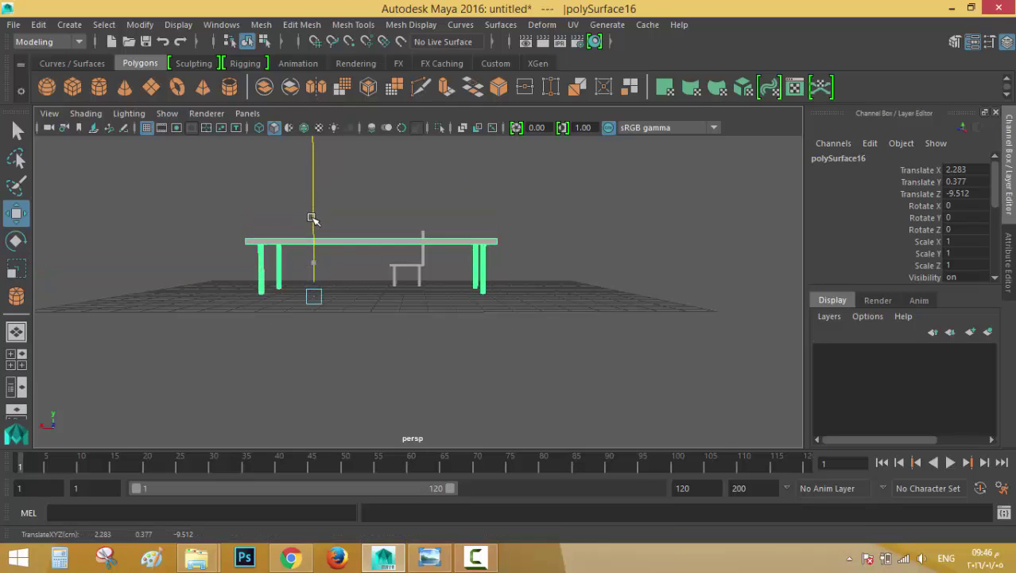
# Step: Move the table toward the chair to about Z -4.656 and adjust its position along X
pyautogui.keyDown('alt'); pyautogui.moveTo(362, 303); pyautogui.dragTo(216, 331); pyautogui.keyUp('alt')
pyautogui.moveTo(408, 255); pyautogui.dragTo(489, 253)
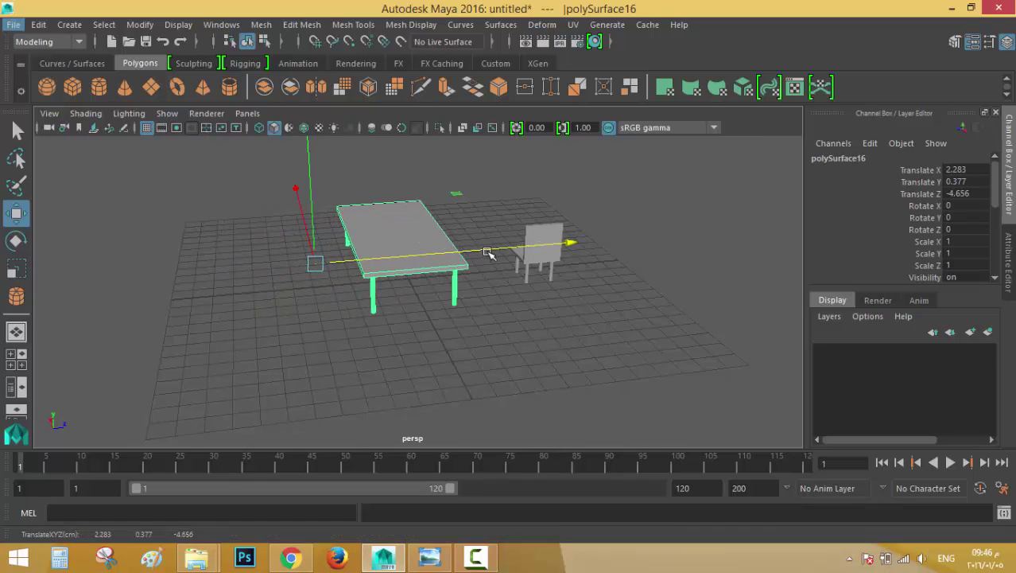
pyautogui.moveTo(305, 200); pyautogui.dragTo(535, 277)
# Step: Rotate the chair around Y to face the table, setting Rotate Y to 90
pyautogui.click(541, 281)
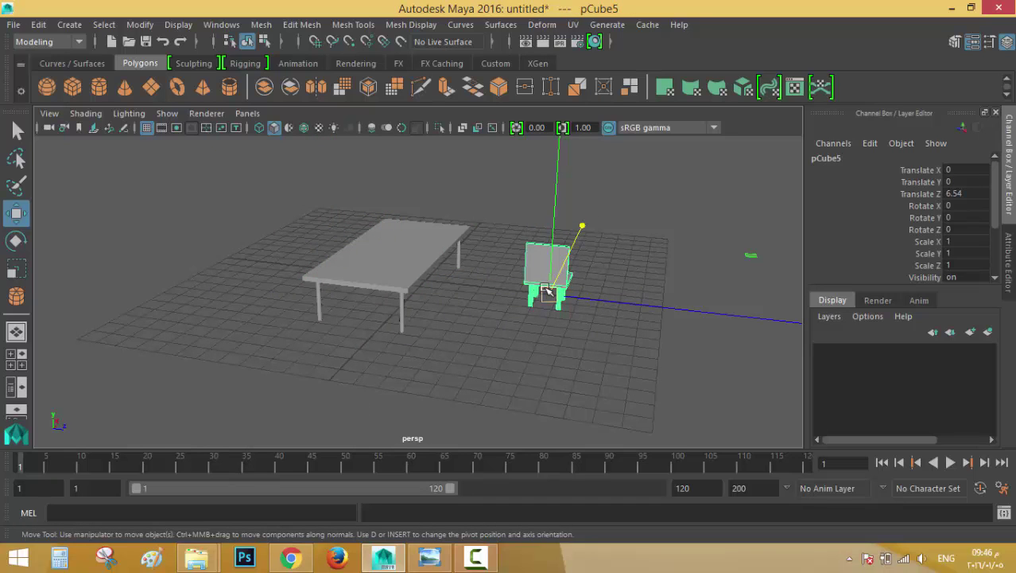
pyautogui.click(16, 241)
pyautogui.moveTo(302, 357); pyautogui.dragTo(728, 360)
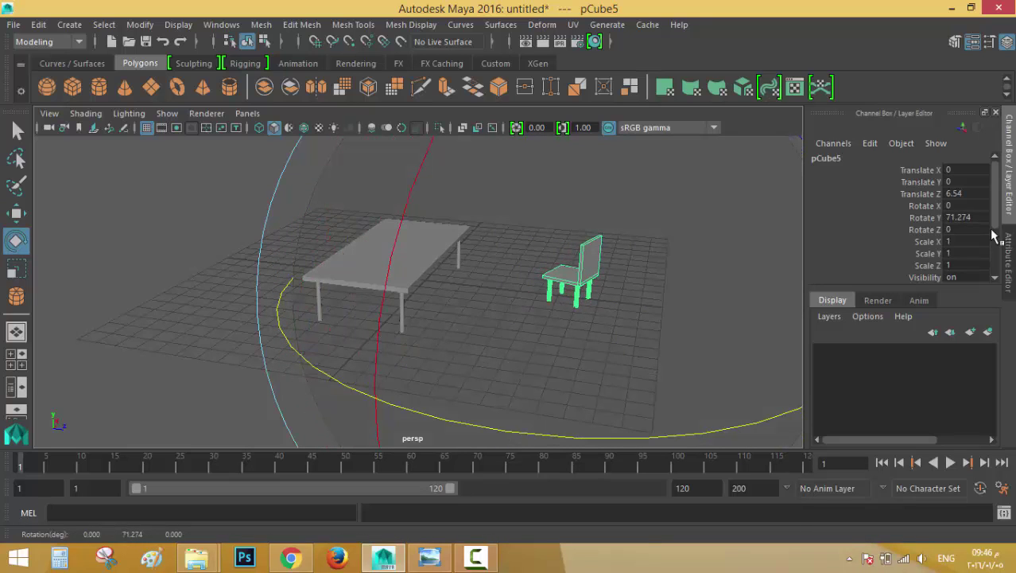
pyautogui.doubleClick(958, 217)
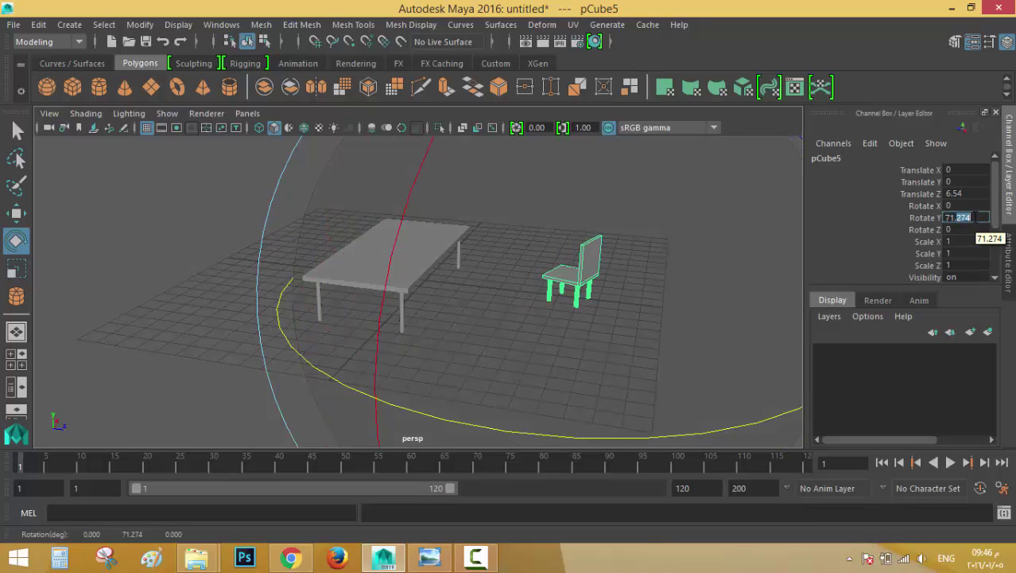
pyautogui.write('90')
pyautogui.press('Return')
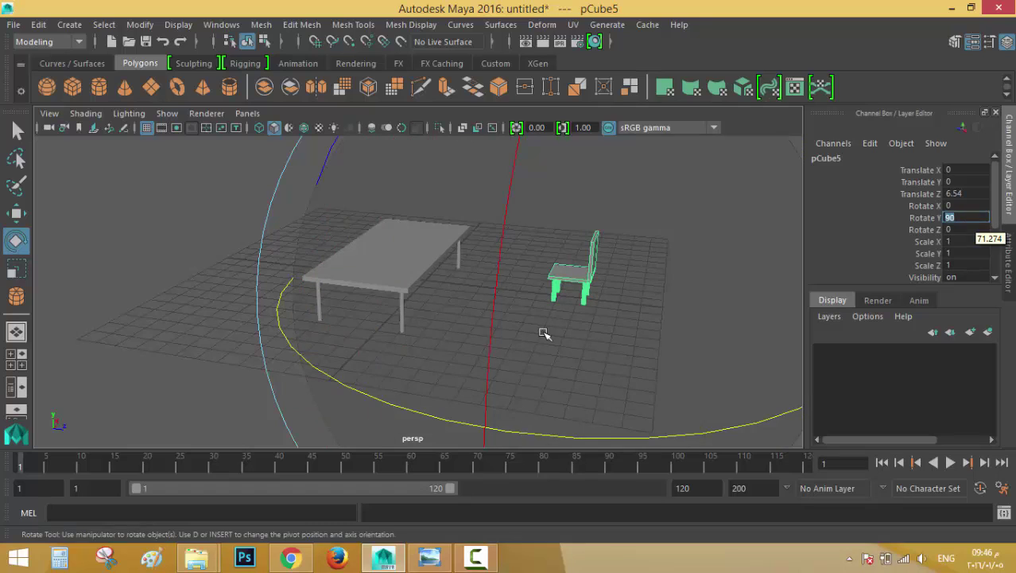
# Step: Move the chair toward the table, to about X -0.634 and Z 0.984
pyautogui.press('q')
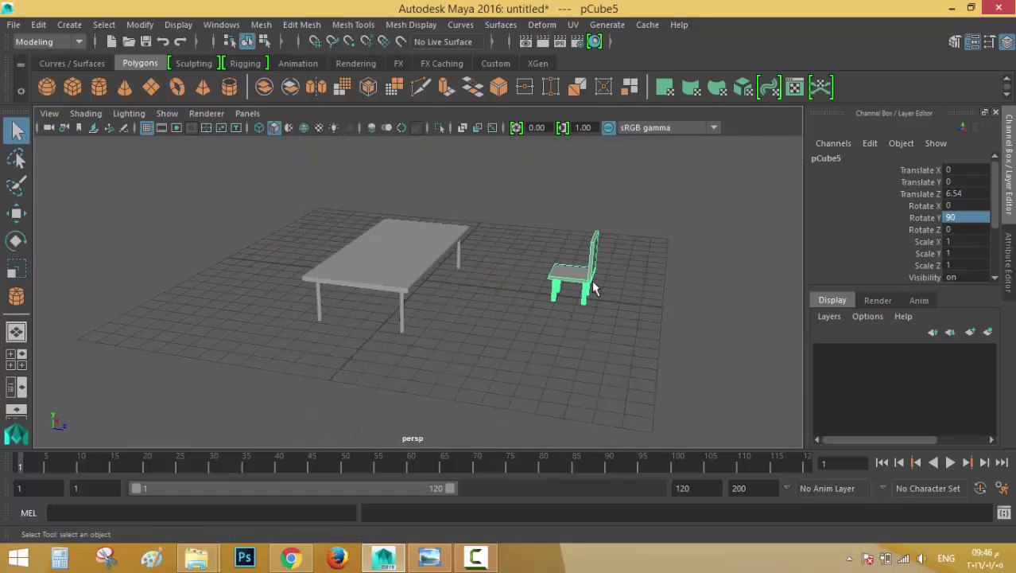
pyautogui.click(17, 212)
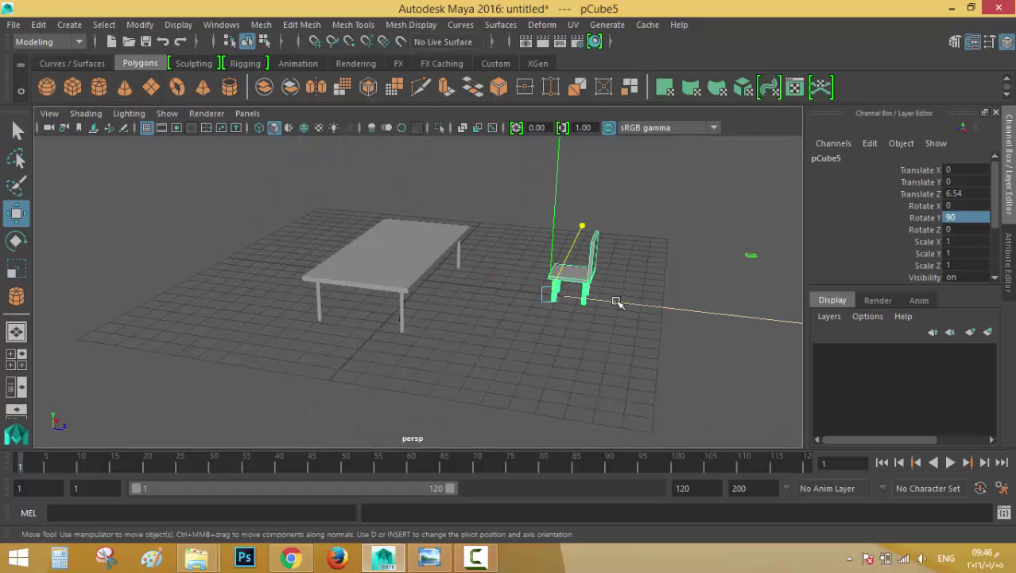
pyautogui.moveTo(611, 299); pyautogui.dragTo(503, 291)
pyautogui.keyDown('alt'); pyautogui.moveTo(574, 245); pyautogui.dragTo(352, 254); pyautogui.keyUp('alt')
pyautogui.press('super')
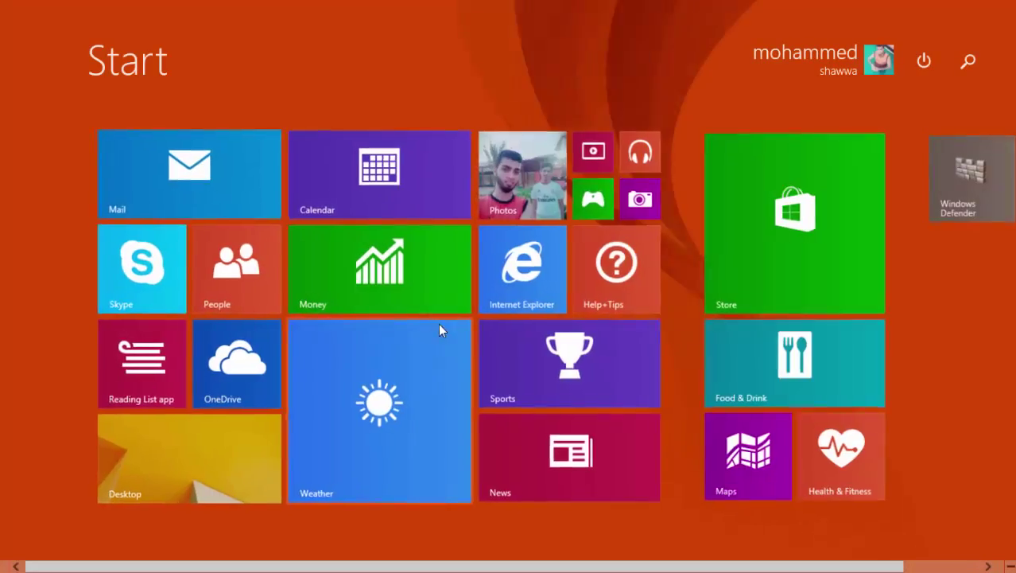
pyautogui.click(214, 452)
pyautogui.moveTo(519, 382); pyautogui.dragTo(357, 315)
pyautogui.keyDown('alt'); pyautogui.moveTo(376, 389); pyautogui.dragTo(434, 386); pyautogui.keyUp('alt')
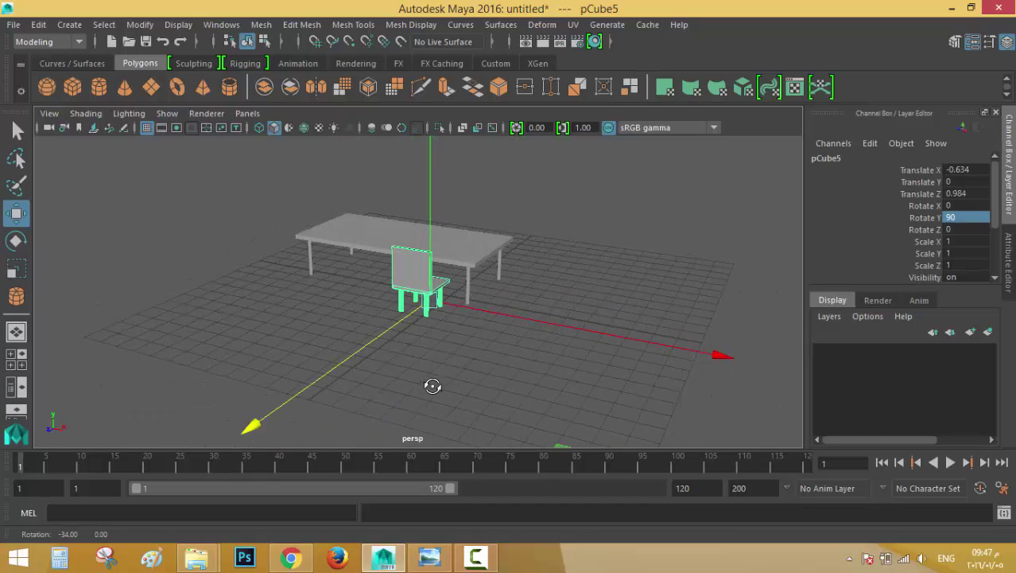
# Step: Shift the chair along the table's long side to about X -0.056
pyautogui.click(464, 309)
pyautogui.moveTo(465, 308); pyautogui.dragTo(477, 313)
pyautogui.keyDown('alt'); pyautogui.moveTo(478, 370); pyautogui.dragTo(440, 383); pyautogui.keyUp('alt')
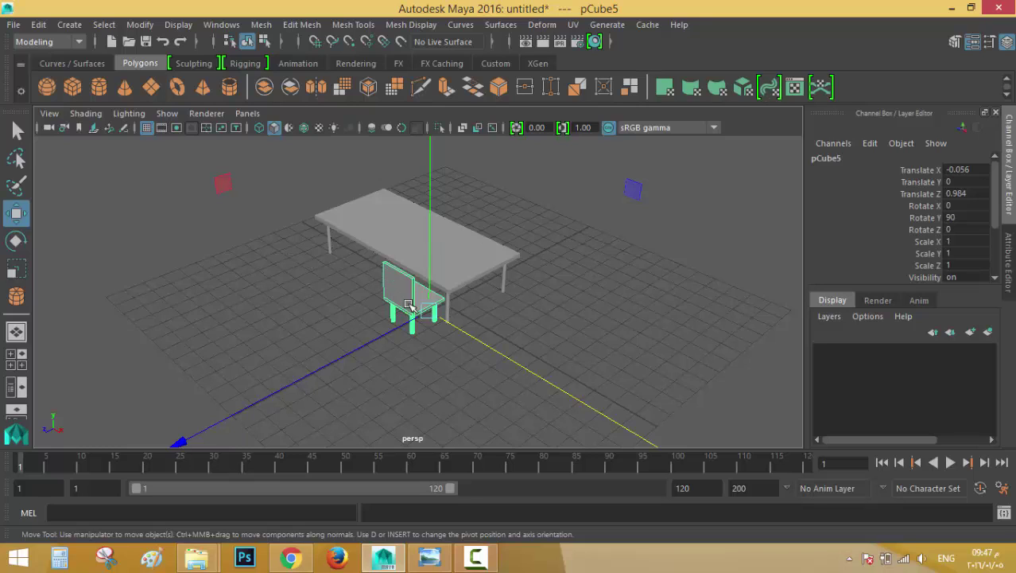
# Step: Duplicate the chair twice along the table's long side, placing the copies at about X -2.78 and X -5.402
pyautogui.hotkey('ctrl', 'd')
pyautogui.moveTo(482, 344)
pyautogui.mouseDown()
pyautogui.moveTo(440, 313)
pyautogui.moveTo(396, 360)
pyautogui.moveTo(492, 356)
pyautogui.mouseUp()
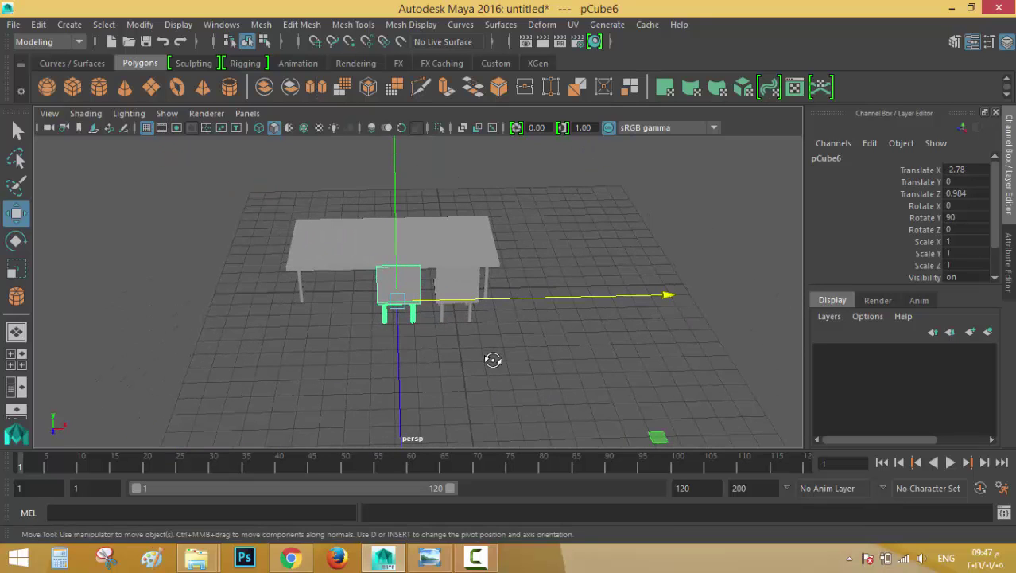
pyautogui.hotkey('ctrl', 'd')
pyautogui.moveTo(519, 297); pyautogui.dragTo(470, 303)
# Step: Select all three chairs and shift the row along X, bringing the last copy to about X -5.627
pyautogui.moveTo(486, 341); pyautogui.dragTo(330, 311)
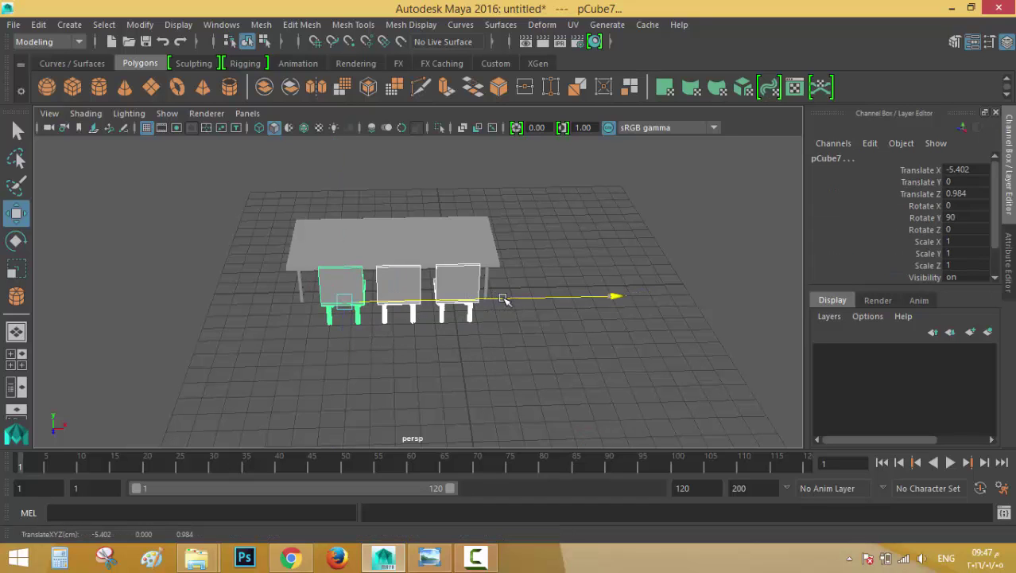
pyautogui.click(499, 359)
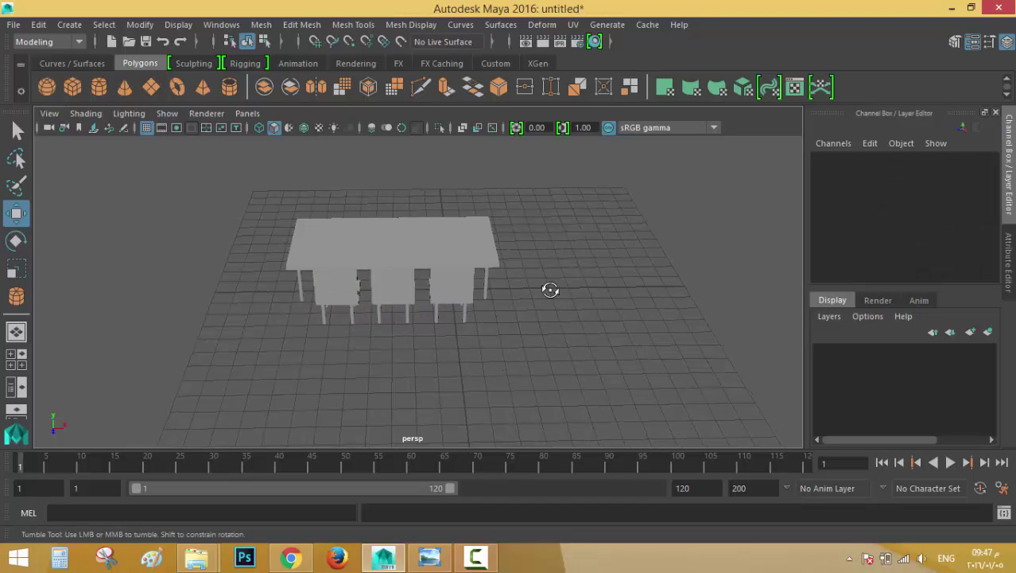
pyautogui.keyDown('alt'); pyautogui.moveTo(549, 288); pyautogui.dragTo(513, 168); pyautogui.keyUp('alt')
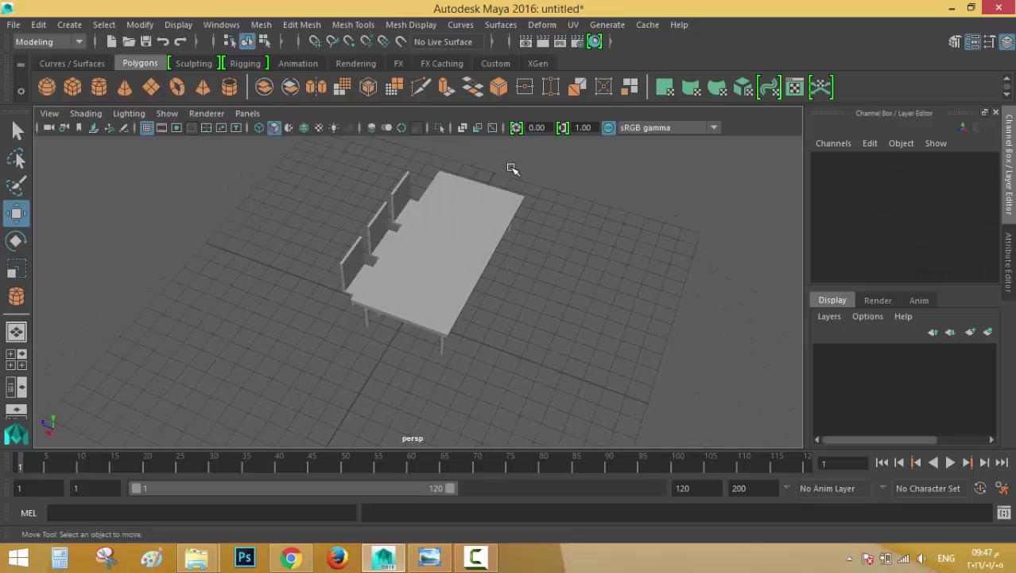
pyautogui.click(409, 212)
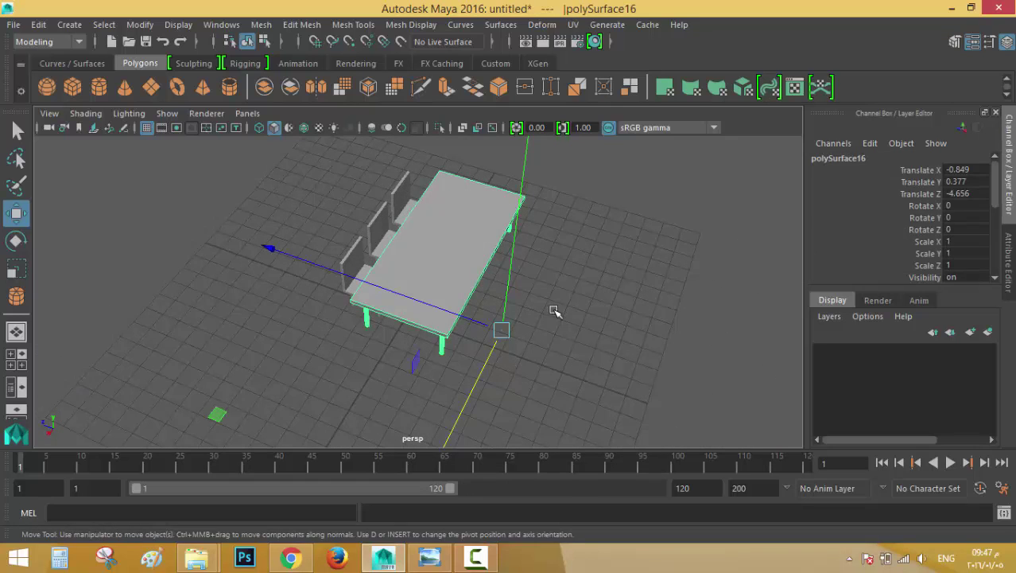
pyautogui.click(322, 353)
pyautogui.keyDown('alt'); pyautogui.moveTo(303, 352); pyautogui.dragTo(310, 317); pyautogui.keyUp('alt')
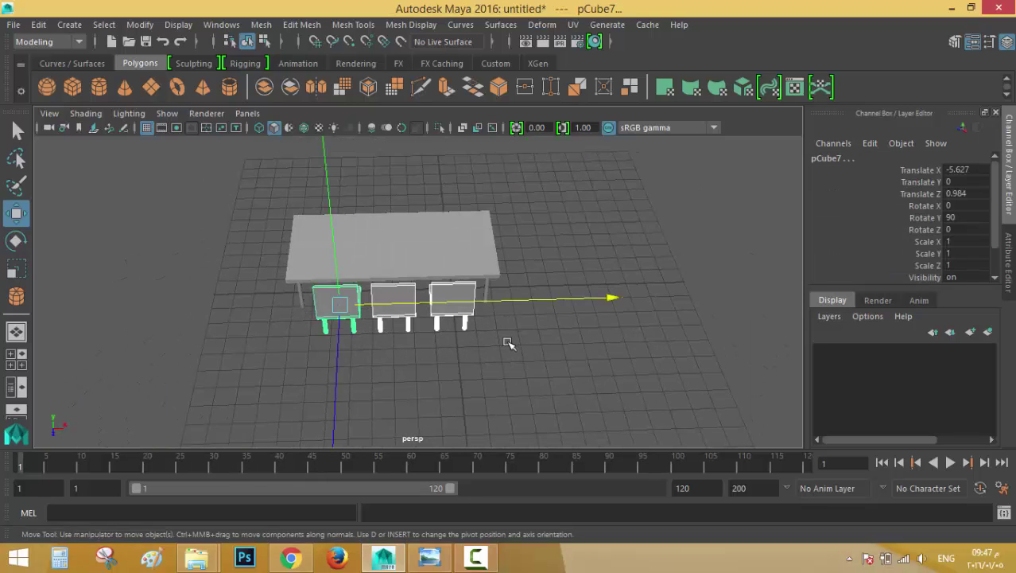
# Step: Duplicate the row of three chairs and move the copies across the table to about Z -7.359
pyautogui.hotkey('ctrl', 'shift', 's')
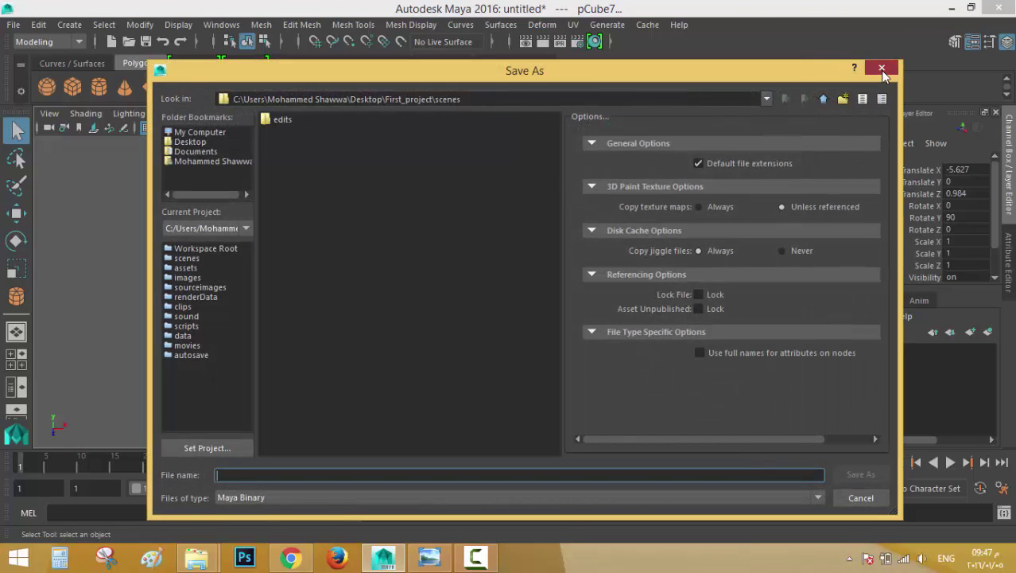
pyautogui.click(882, 70)
pyautogui.press('w')
pyautogui.hotkey('ctrl', 'd')
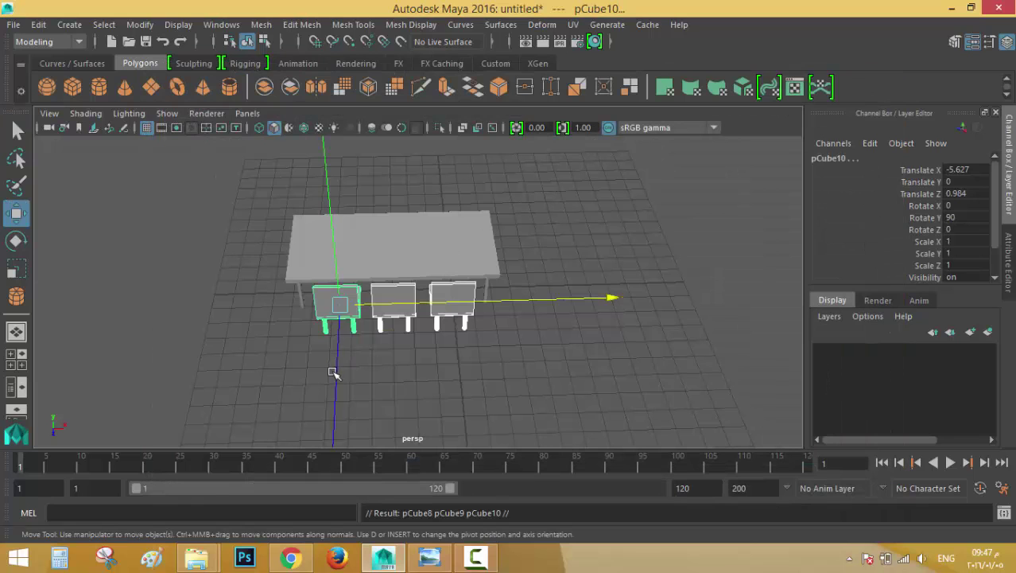
pyautogui.moveTo(338, 371); pyautogui.dragTo(356, 256)
pyautogui.keyDown('alt'); pyautogui.moveTo(529, 247); pyautogui.dragTo(422, 239); pyautogui.keyUp('alt')
pyautogui.keyDown('alt'); pyautogui.moveTo(624, 298); pyautogui.dragTo(541, 275); pyautogui.keyUp('alt')
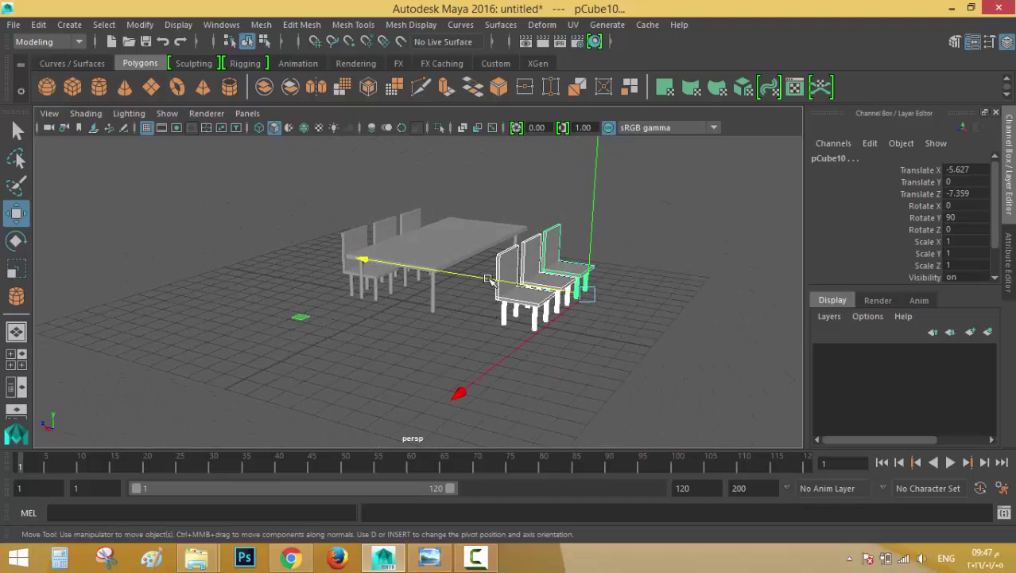
pyautogui.keyDown('alt'); pyautogui.moveTo(653, 306); pyautogui.dragTo(521, 282); pyautogui.keyUp('alt')
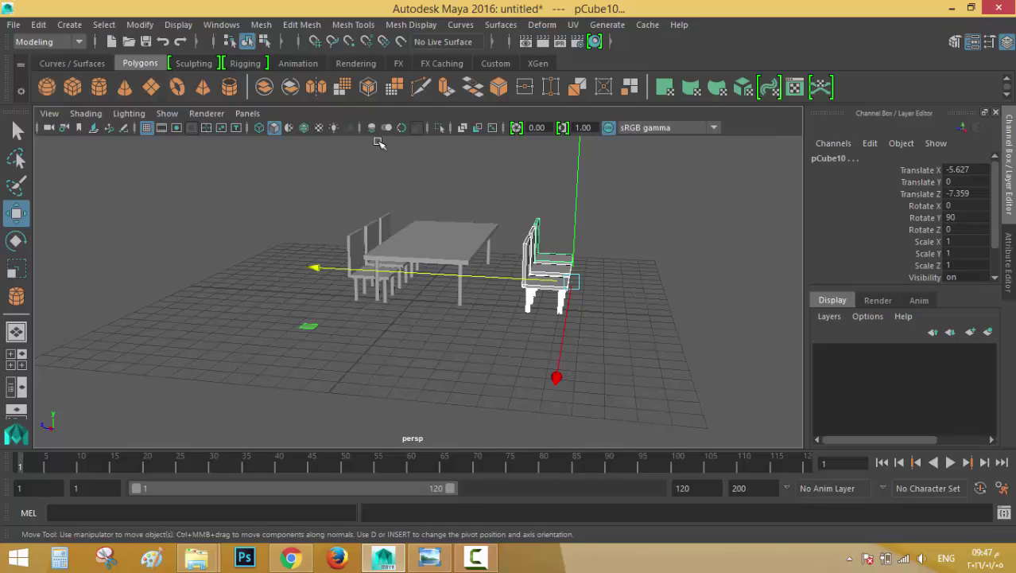
# Step: Try rotating the three copied chairs around Y, setting Rotate Y to 180
pyautogui.click(16, 240)
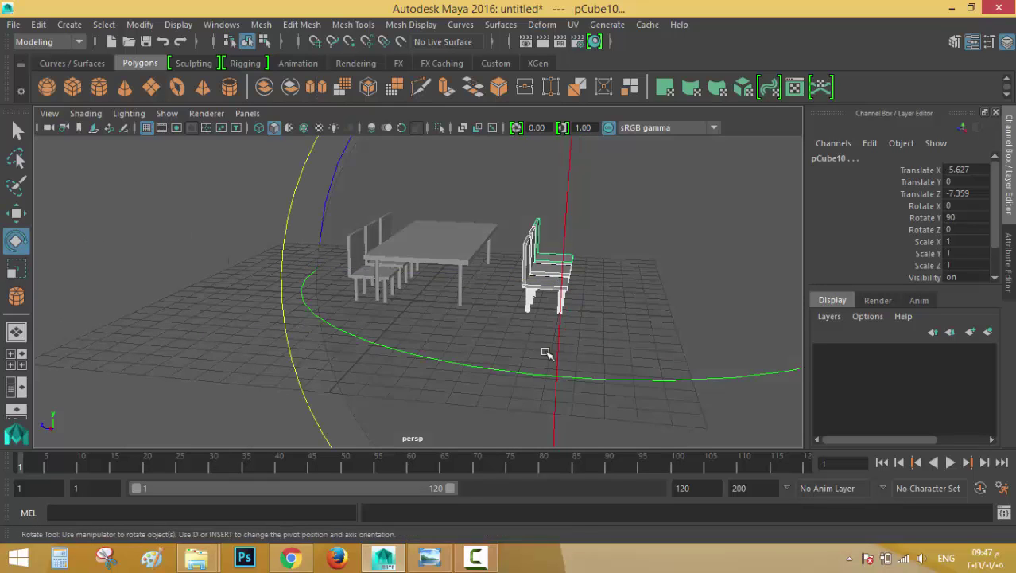
pyautogui.moveTo(449, 375); pyautogui.dragTo(700, 330)
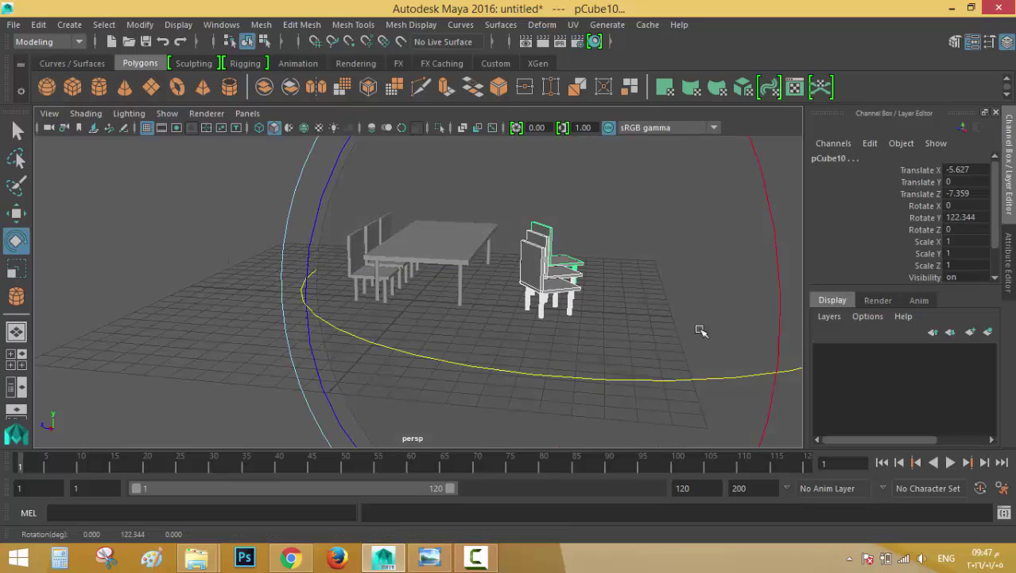
pyautogui.doubleClick(961, 221)
pyautogui.write('180')
pyautogui.press('Return')
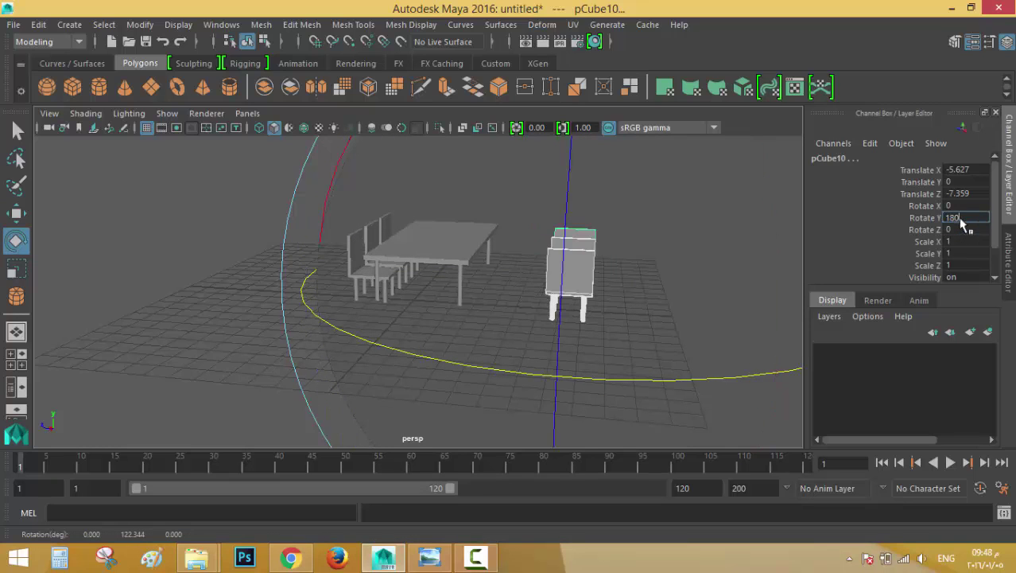
# Step: Try Rotate Y values of 90, 260 and 280 on the three copied chairs
pyautogui.keyDown('alt'); pyautogui.moveTo(775, 287); pyautogui.dragTo(796, 218); pyautogui.keyUp('alt')
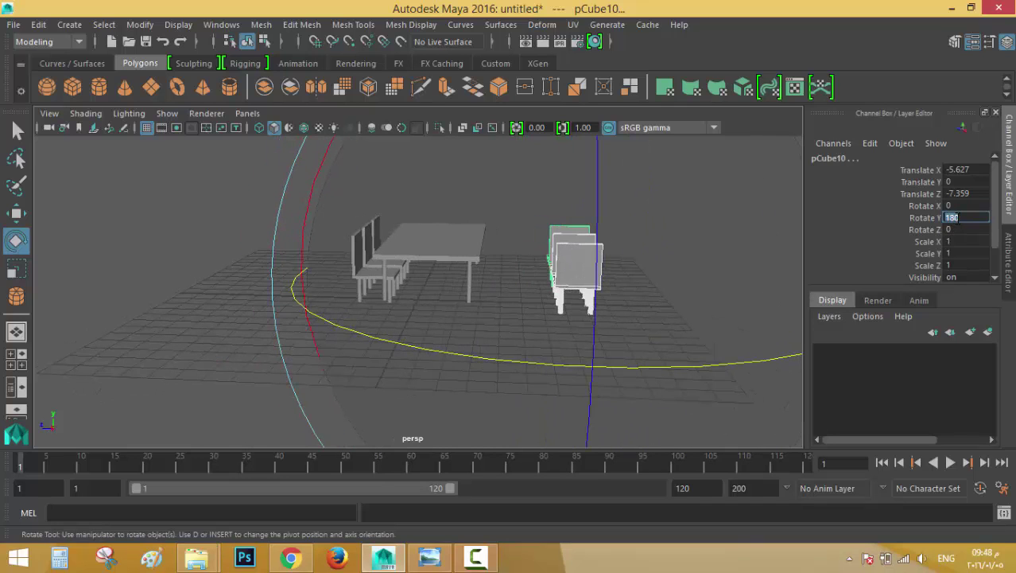
pyautogui.write('90')
pyautogui.press('Return')
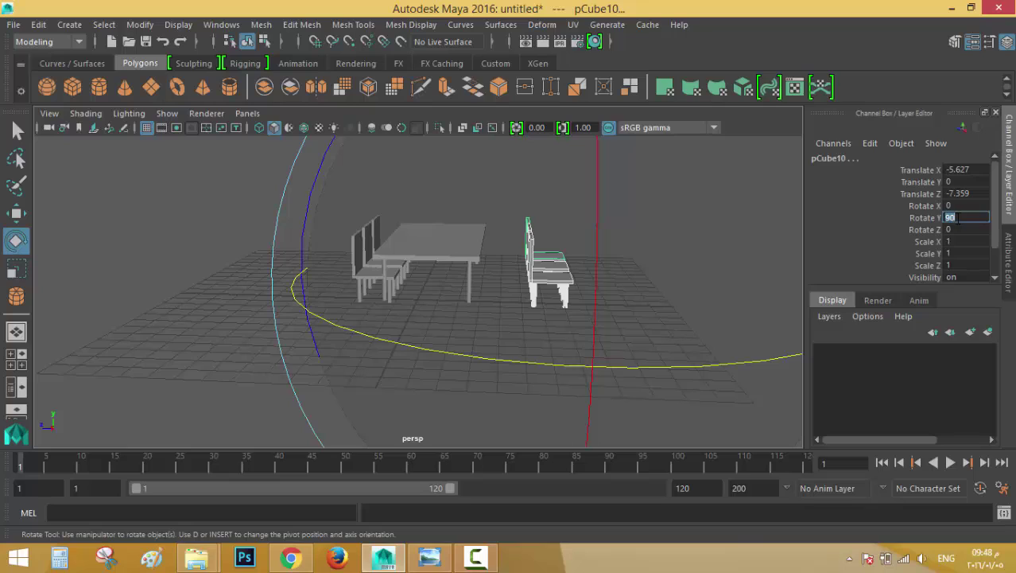
pyautogui.write('260')
pyautogui.press('Return')
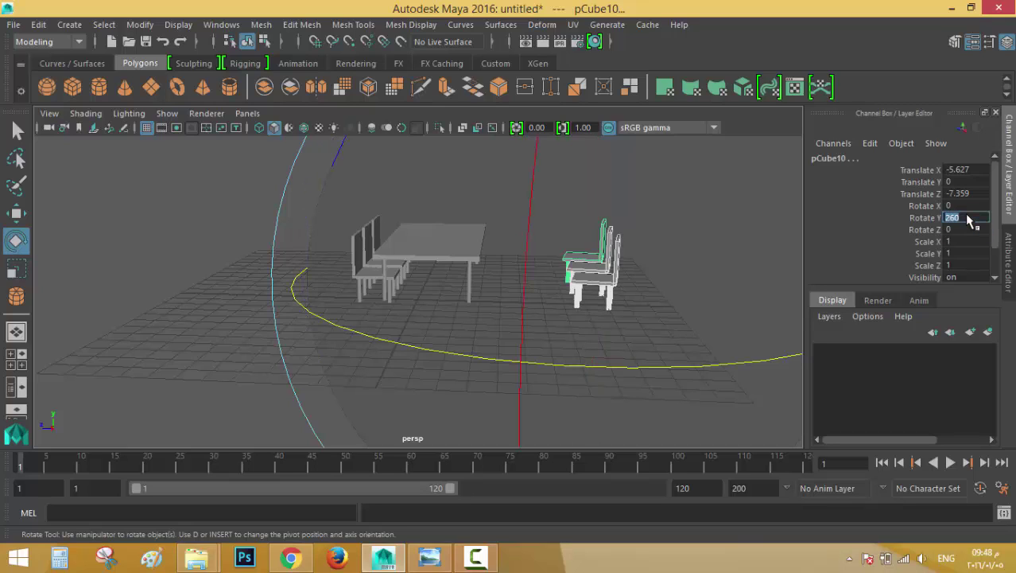
pyautogui.write('280')
pyautogui.press('Return')
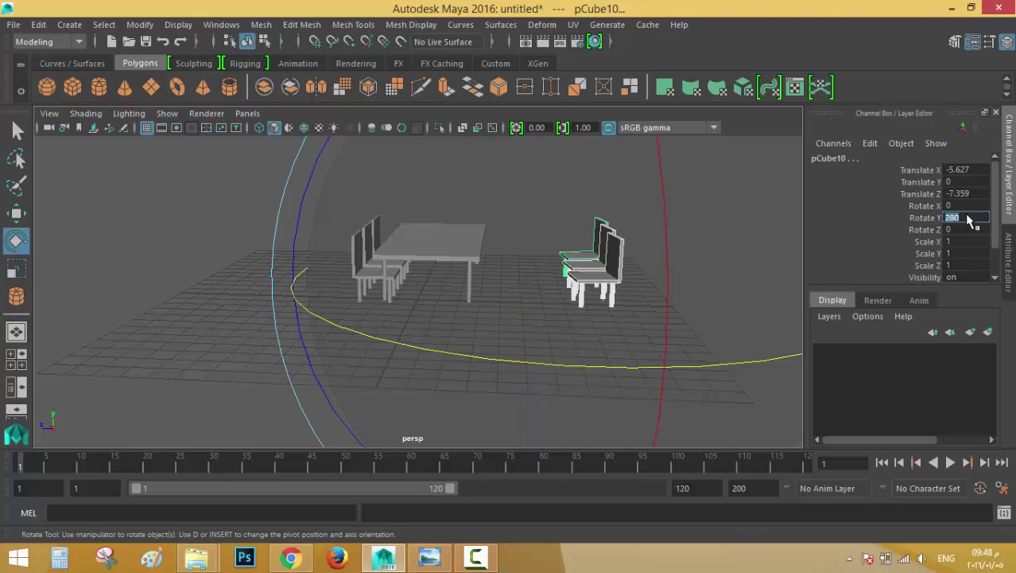
pyautogui.keyDown('alt'); pyautogui.moveTo(777, 316); pyautogui.dragTo(416, 318); pyautogui.keyUp('alt')
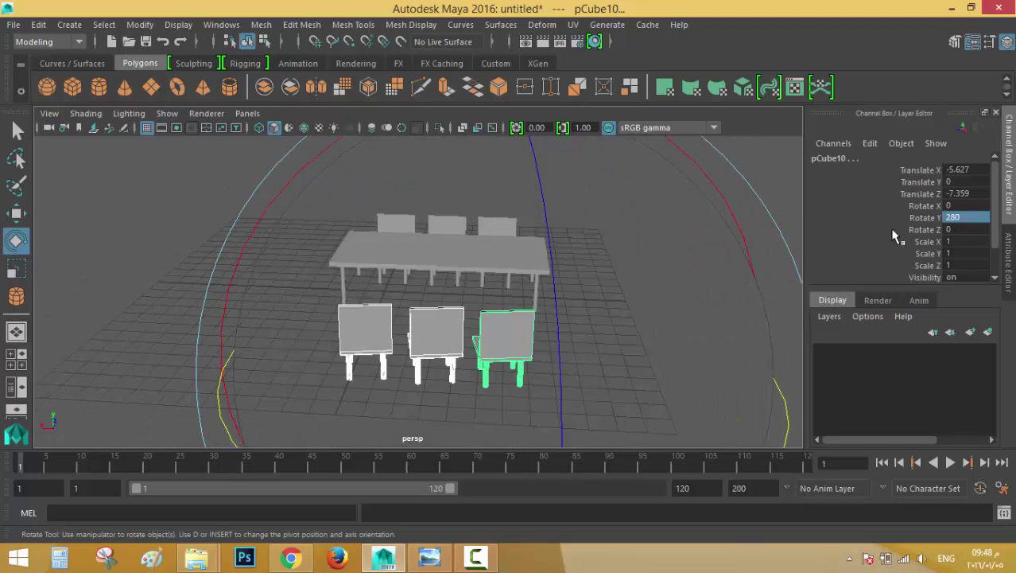
# Step: Try Rotate Y 260 on the copied chairs and adjust the rotation freehand to about 273.969
pyautogui.click(970, 218)
pyautogui.write('260')
pyautogui.press('Return')
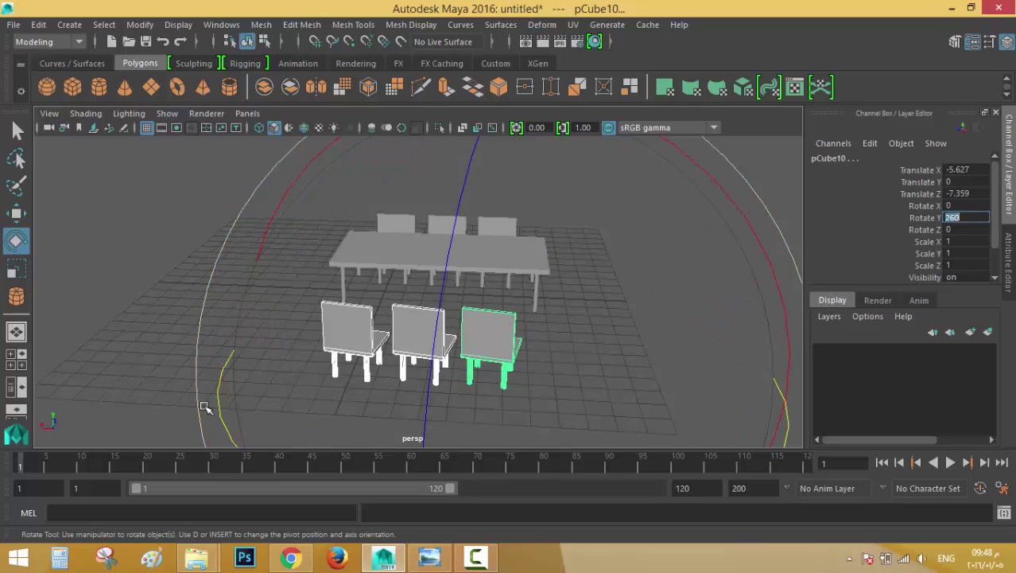
pyautogui.moveTo(216, 404); pyautogui.dragTo(230, 419)
# Step: Set Rotate Y of the three copied chairs to 270 so they face the table
pyautogui.doubleClick(955, 217)
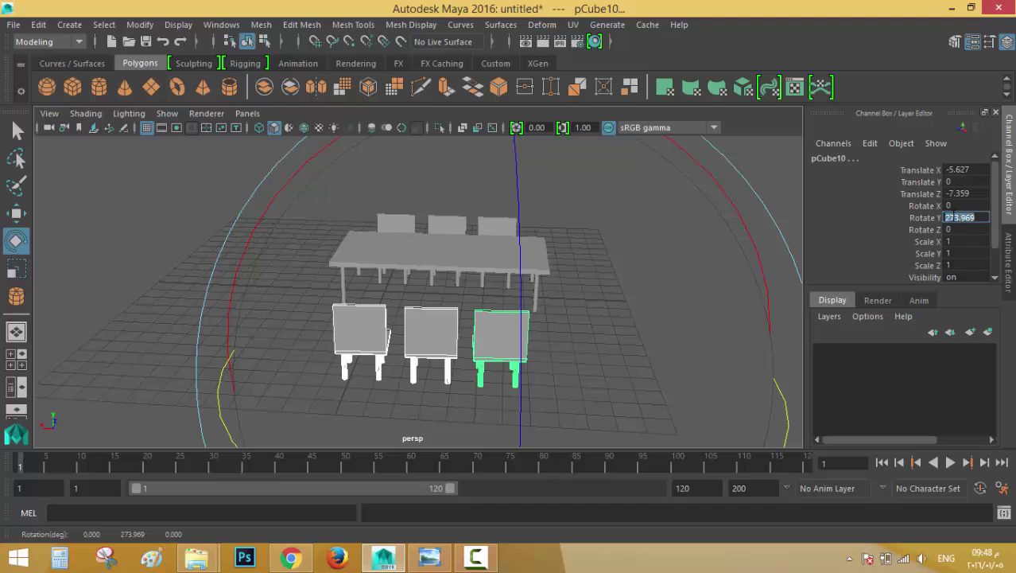
pyautogui.write('270')
pyautogui.press('Return')
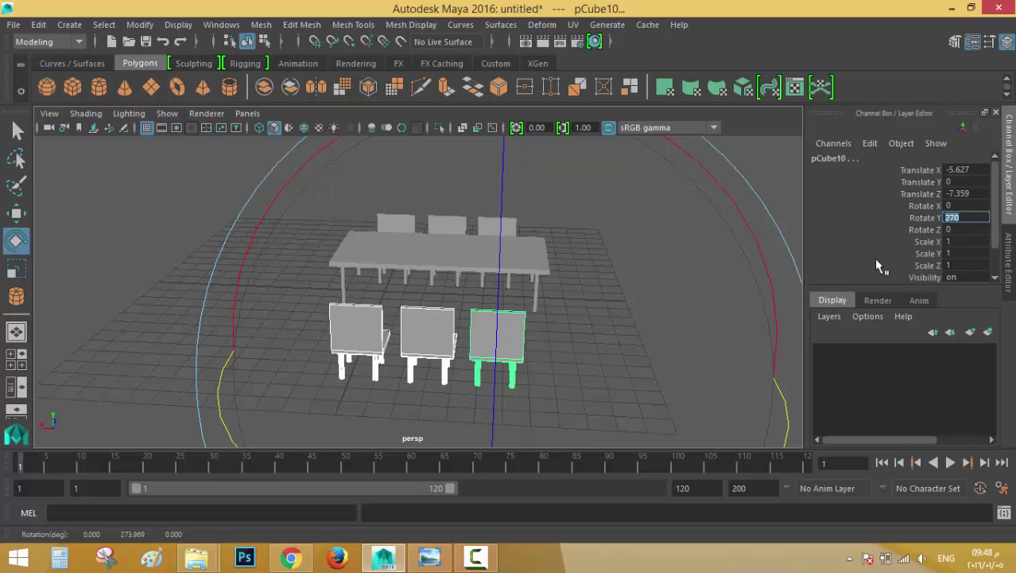
pyautogui.keyDown('alt'); pyautogui.moveTo(548, 357); pyautogui.dragTo(607, 357); pyautogui.keyUp('alt')
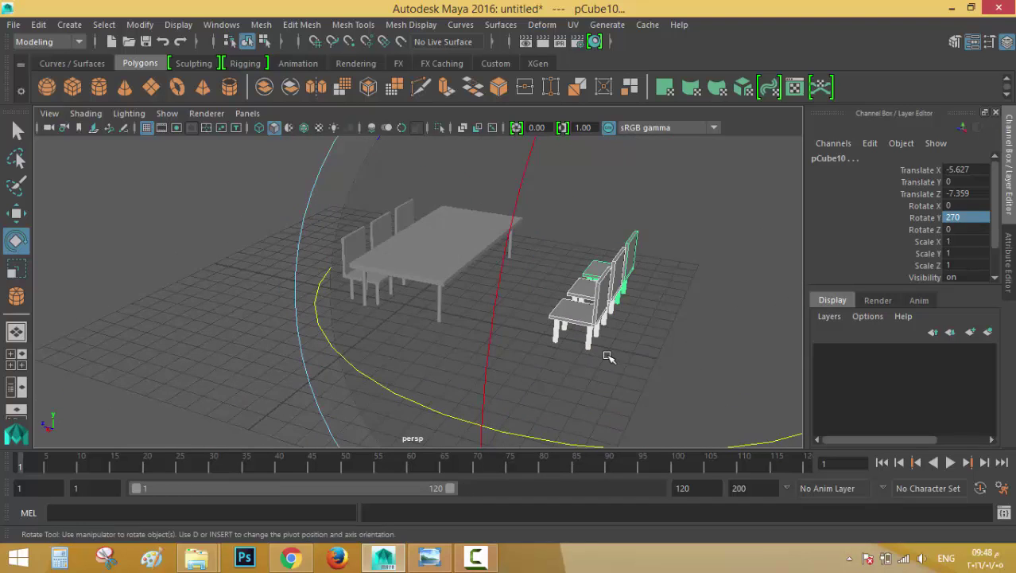
# Step: Select the three rotated chairs and move them along Z up to the table, to about Z -2.716
pyautogui.click(16, 130)
pyautogui.keyDown('alt'); pyautogui.moveTo(645, 322); pyautogui.dragTo(430, 350); pyautogui.keyUp('alt')
pyautogui.click(445, 380)
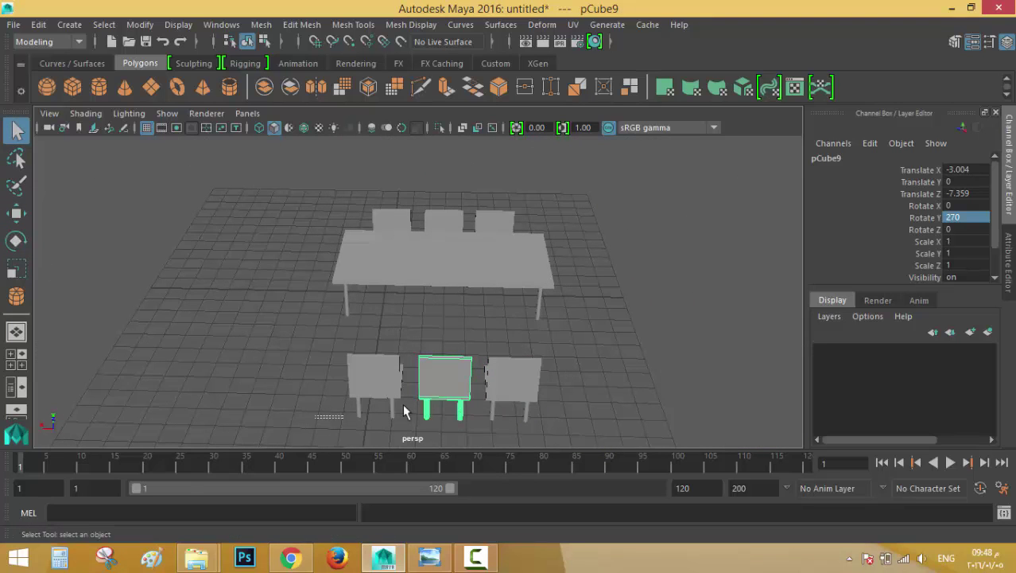
pyautogui.moveTo(404, 411); pyautogui.dragTo(547, 353)
pyautogui.press('w')
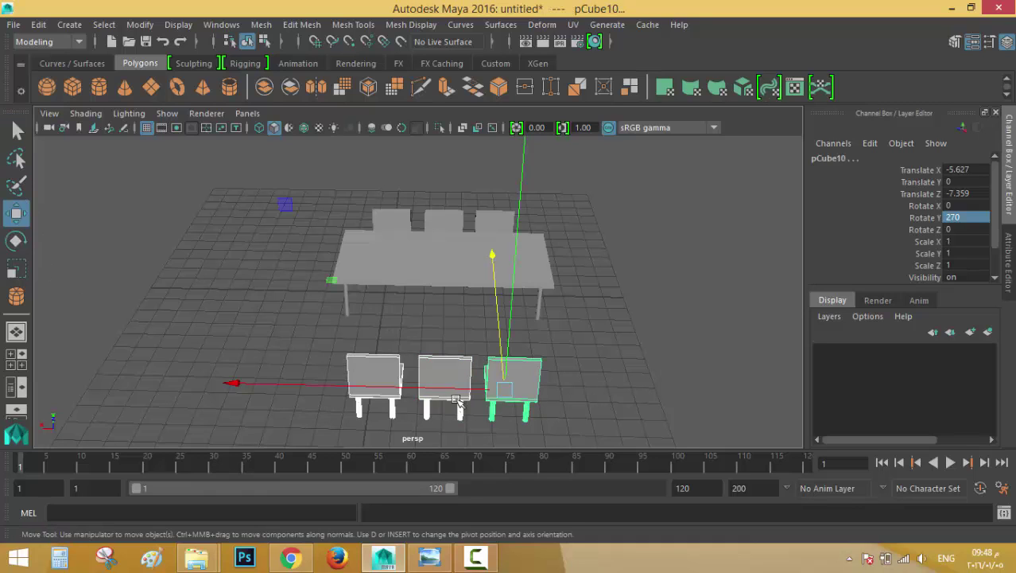
pyautogui.click(493, 280)
pyautogui.moveTo(325, 424); pyautogui.dragTo(412, 302)
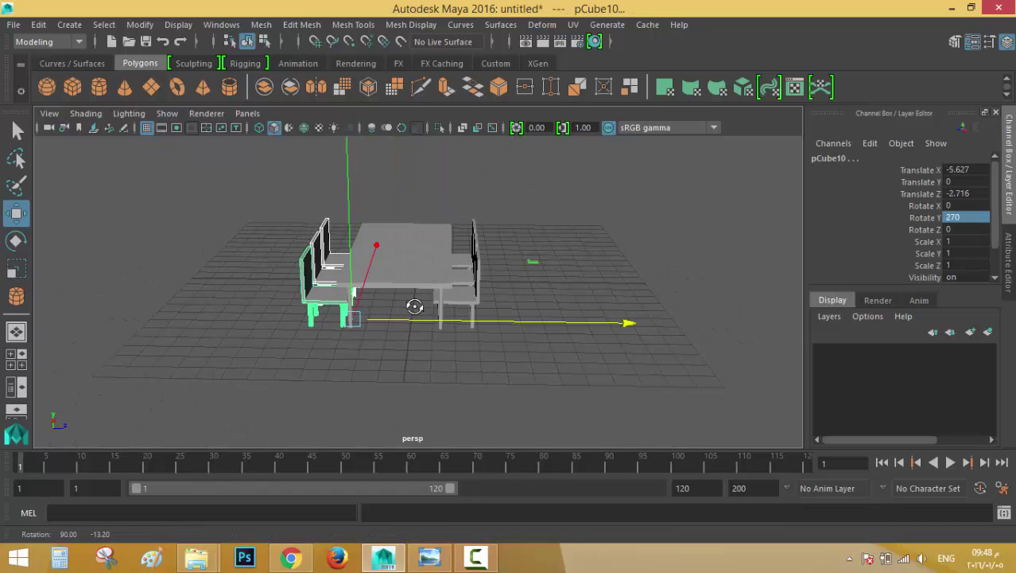
pyautogui.click(360, 358)
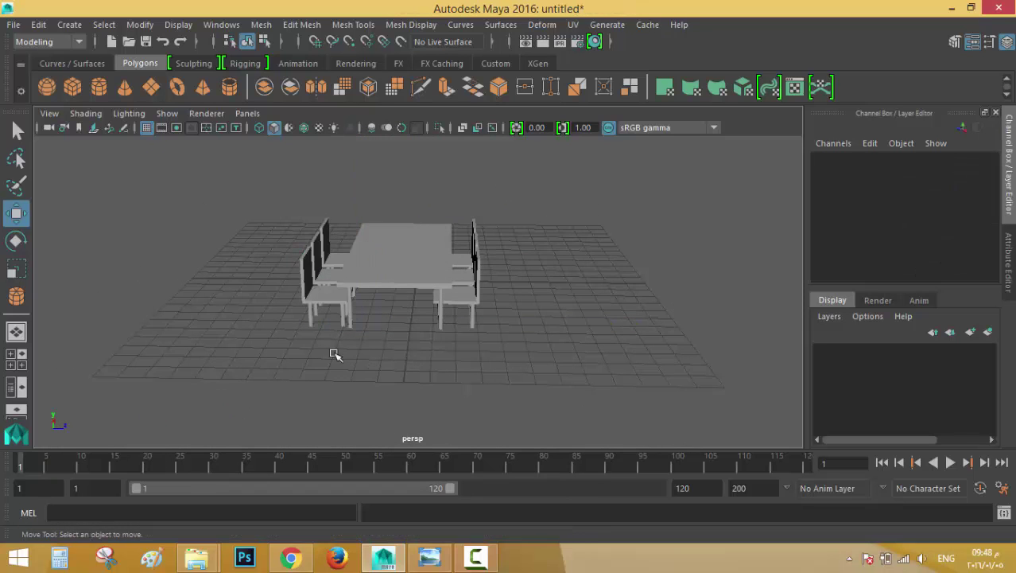
# Step: Shift the rotated row of chairs slightly along X, bringing its lead chair to about X -5.519
pyautogui.keyDown('alt'); pyautogui.moveTo(334, 354); pyautogui.dragTo(374, 314); pyautogui.keyUp('alt')
pyautogui.click(467, 325)
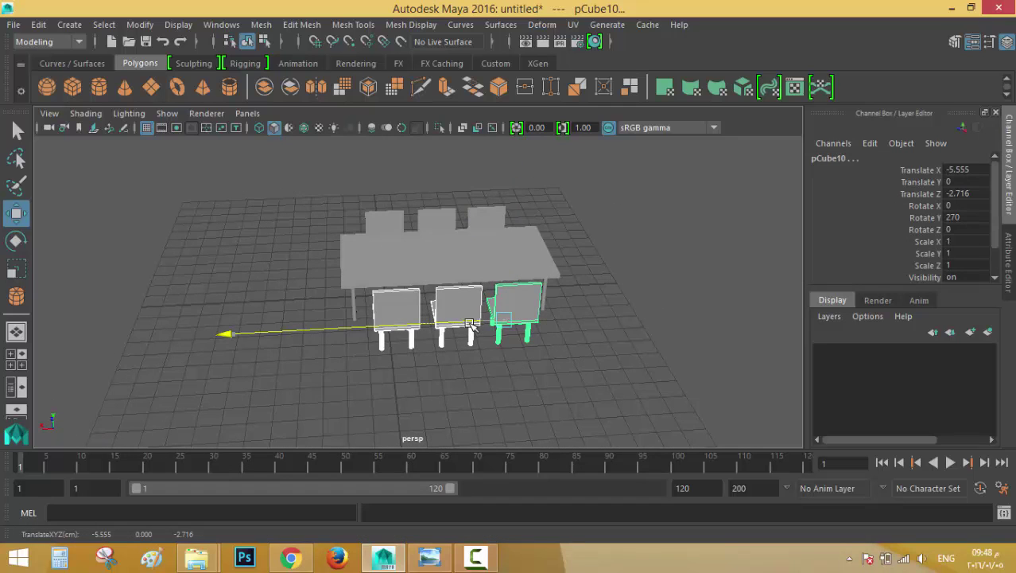
pyautogui.moveTo(469, 325); pyautogui.dragTo(466, 325)
pyautogui.keyDown('alt'); pyautogui.moveTo(603, 367); pyautogui.dragTo(430, 370); pyautogui.keyUp('alt')
# Step: Select the table and all six chairs and move the set along X, bringing the lead chair to about X -2.159
pyautogui.click(454, 348)
pyautogui.moveTo(499, 365); pyautogui.dragTo(200, 188)
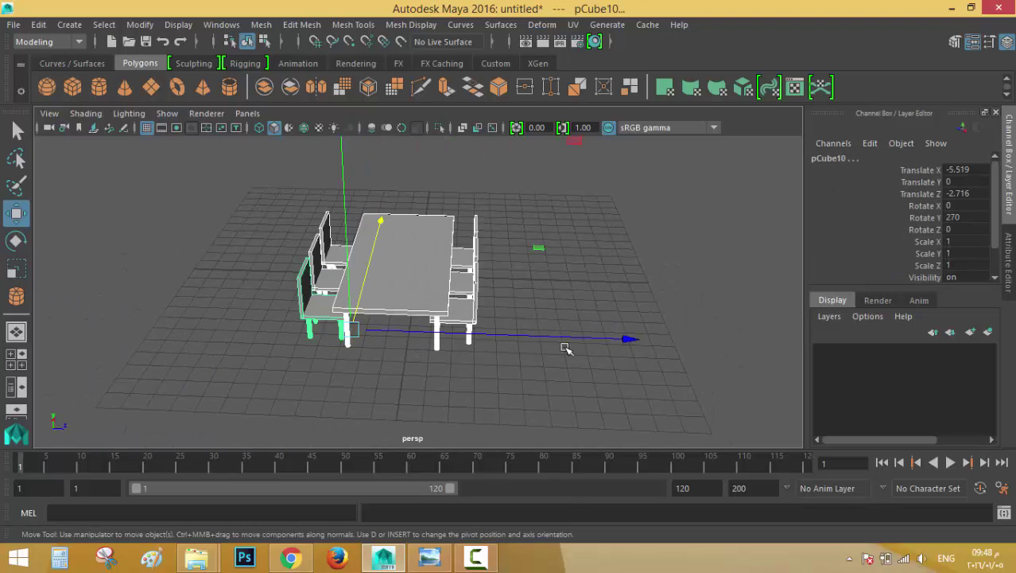
pyautogui.keyDown('alt'); pyautogui.moveTo(565, 347); pyautogui.dragTo(493, 344); pyautogui.keyUp('alt')
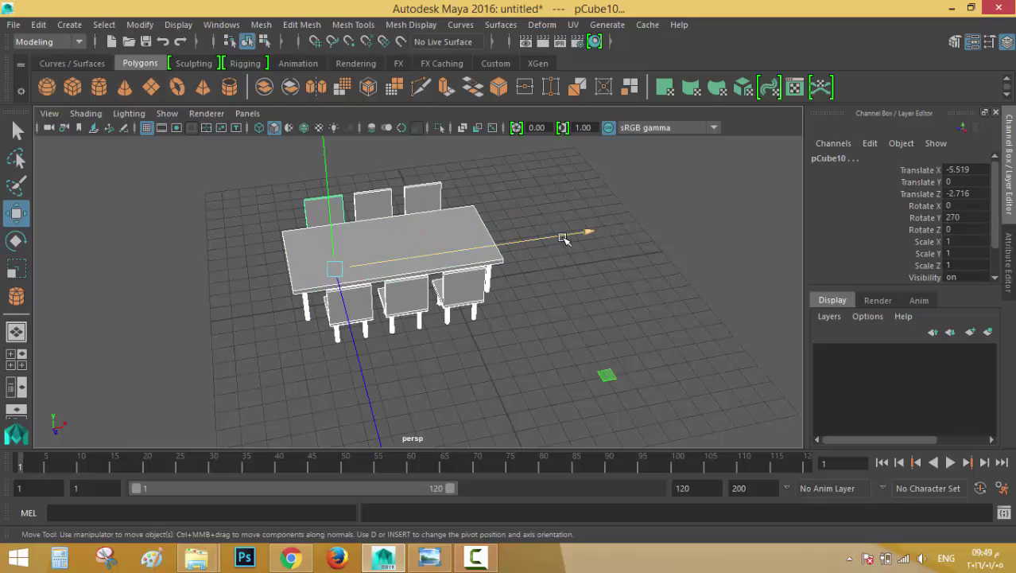
pyautogui.moveTo(563, 239); pyautogui.dragTo(625, 228)
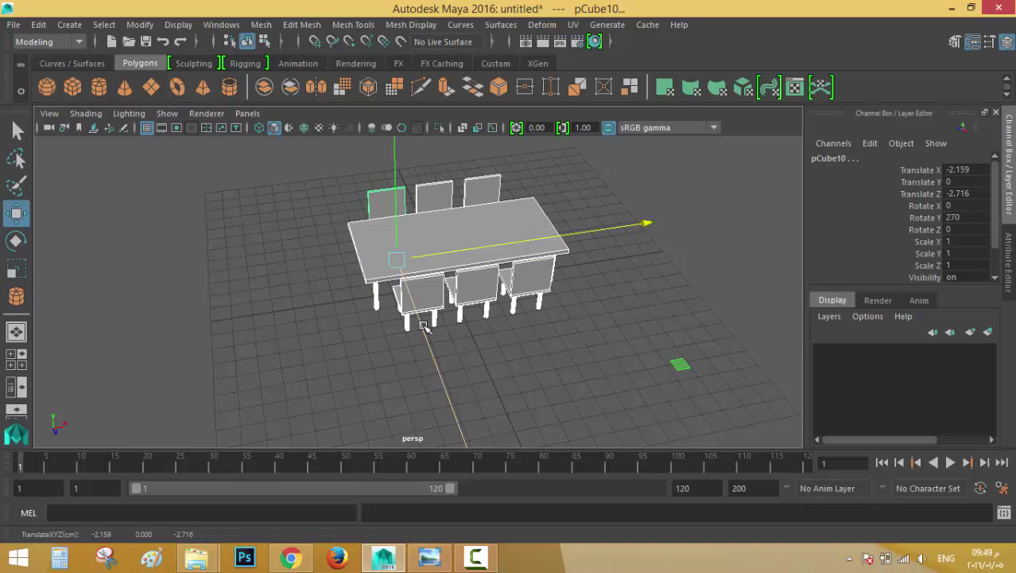
# Step: Move the selected table and six chairs along Z, bringing the lead chair to about Z -1.895, and clear the selection
pyautogui.moveTo(425, 328); pyautogui.dragTo(434, 342)
pyautogui.click(504, 386)
# Step: Select the table and all six chairs, combine them into a single mesh, and deselect it
pyautogui.moveTo(612, 370); pyautogui.dragTo(243, 201)
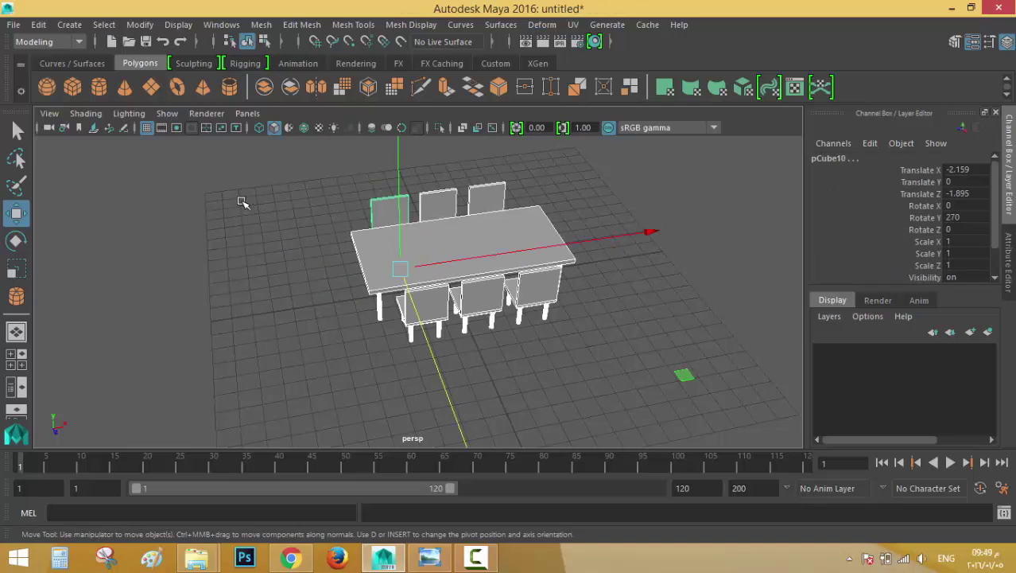
pyautogui.click(261, 25)
pyautogui.moveTo(314, 63)
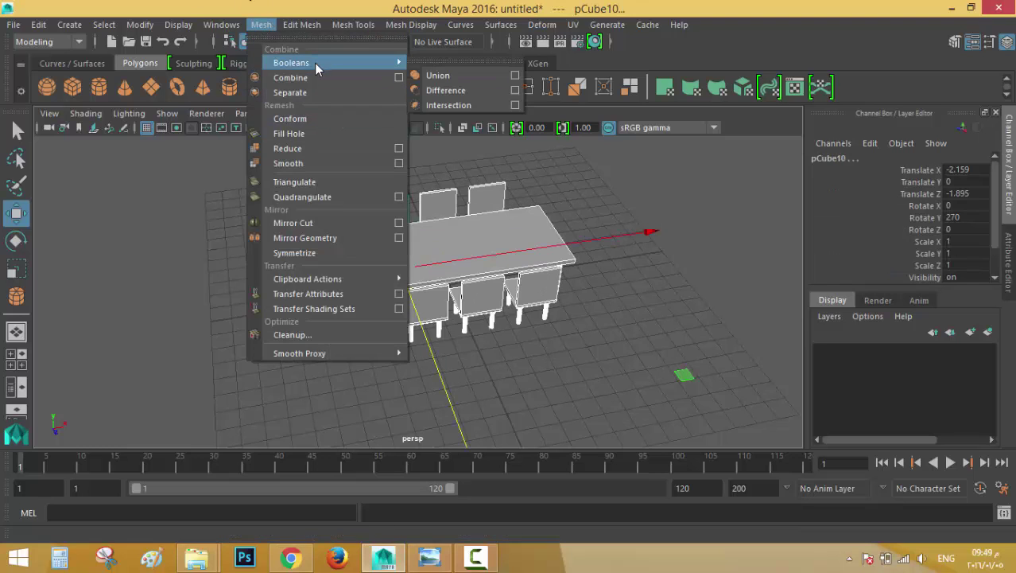
pyautogui.click(291, 77)
pyautogui.moveTo(578, 301); pyautogui.dragTo(477, 334)
# Step: Examine the combined dining set from several angles, checking that the table and chairs select as one object
pyautogui.keyDown('alt'); pyautogui.moveTo(477, 334); pyautogui.dragTo(299, 277); pyautogui.keyUp('alt')
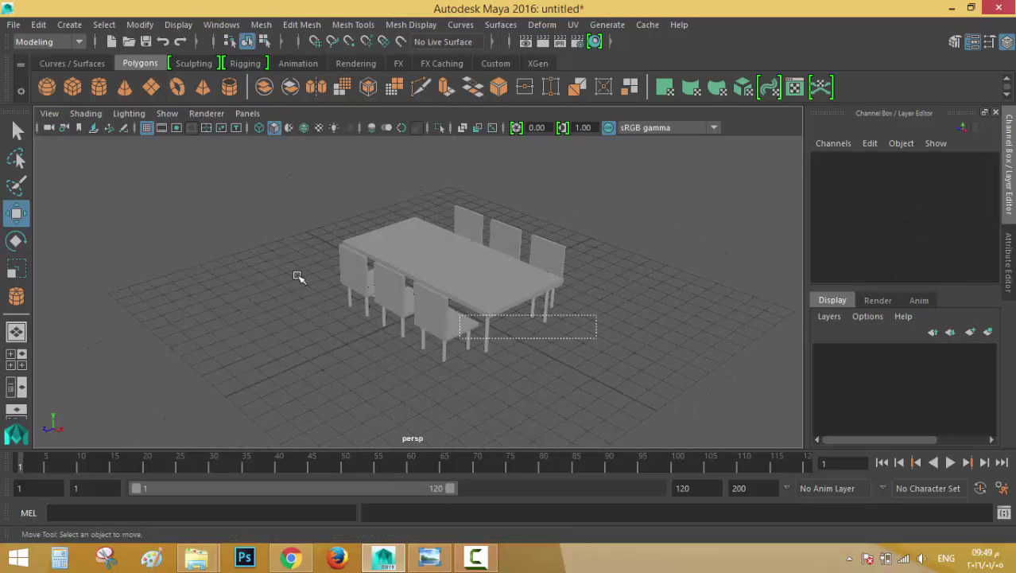
pyautogui.moveTo(596, 315); pyautogui.dragTo(460, 339)
pyautogui.moveTo(579, 375); pyautogui.dragTo(469, 254)
pyautogui.click(549, 292)
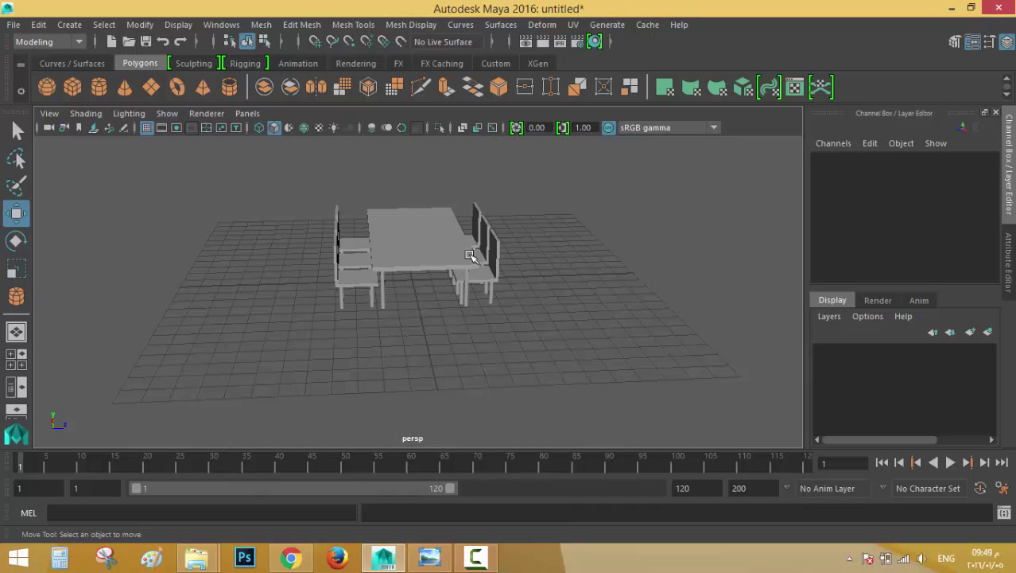
pyautogui.click(381, 275)
pyautogui.keyDown('alt'); pyautogui.moveTo(628, 338); pyautogui.dragTo(531, 356); pyautogui.keyUp('alt')
pyautogui.click(531, 356)
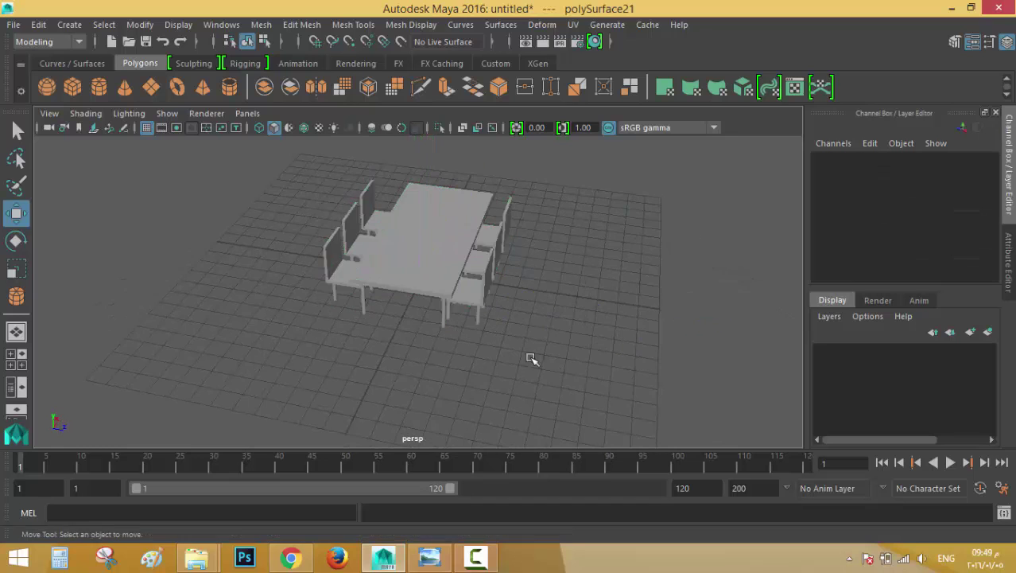
pyautogui.keyDown('alt'); pyautogui.moveTo(380, 324); pyautogui.dragTo(416, 324); pyautogui.keyUp('alt')
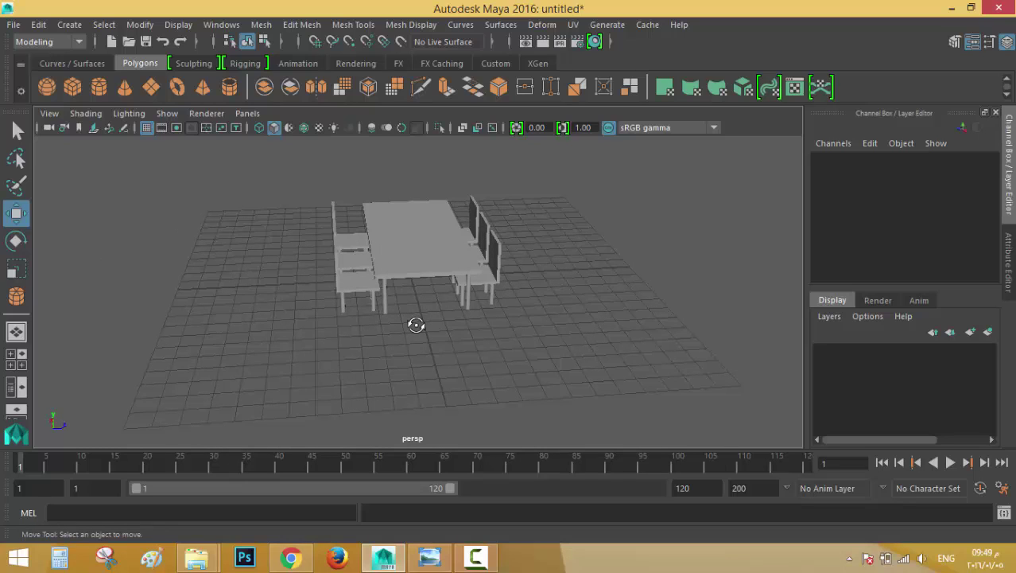
pyautogui.click(475, 557)
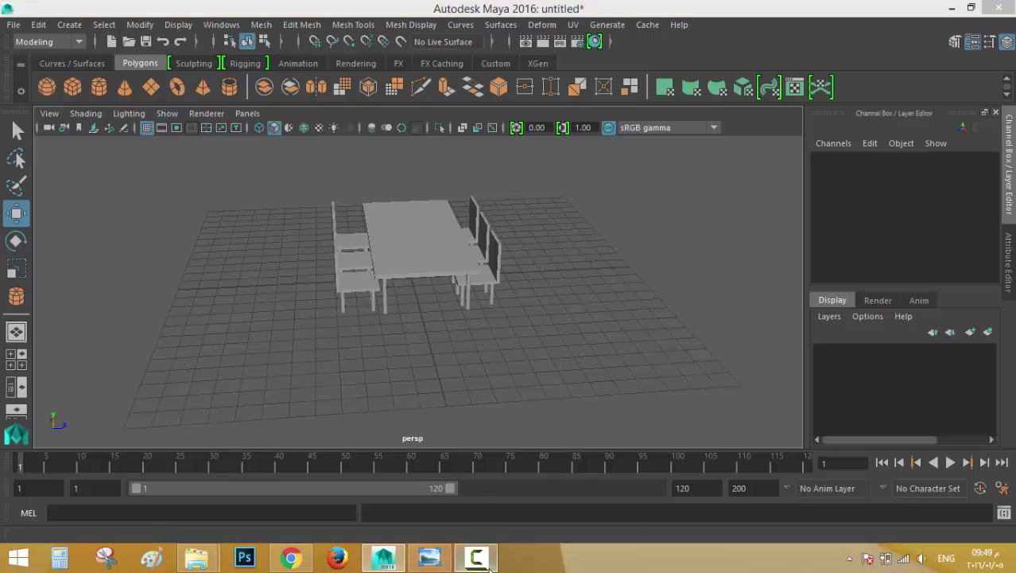